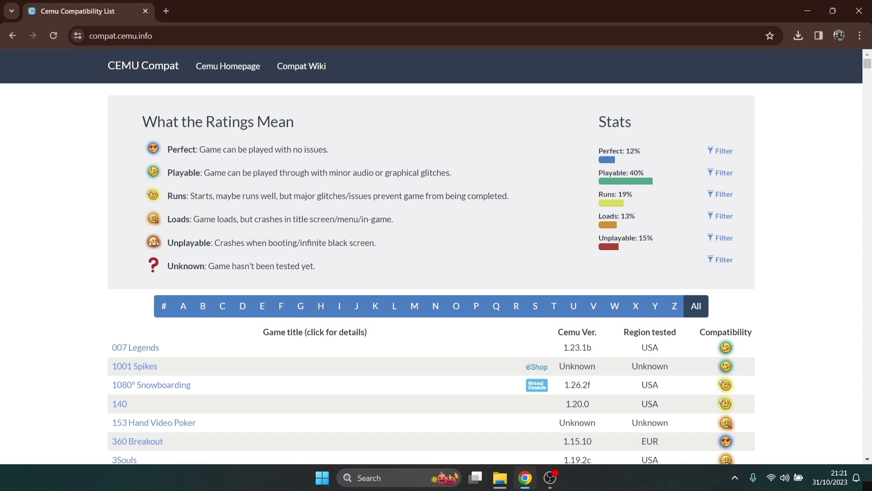
- Examine the rating explanations, stats and game list on the Cemu compatibility page
scroll(432, 273, "down", 5)
scroll(432, 273, "up", 5)
scroll(431, 272, "down", 2)
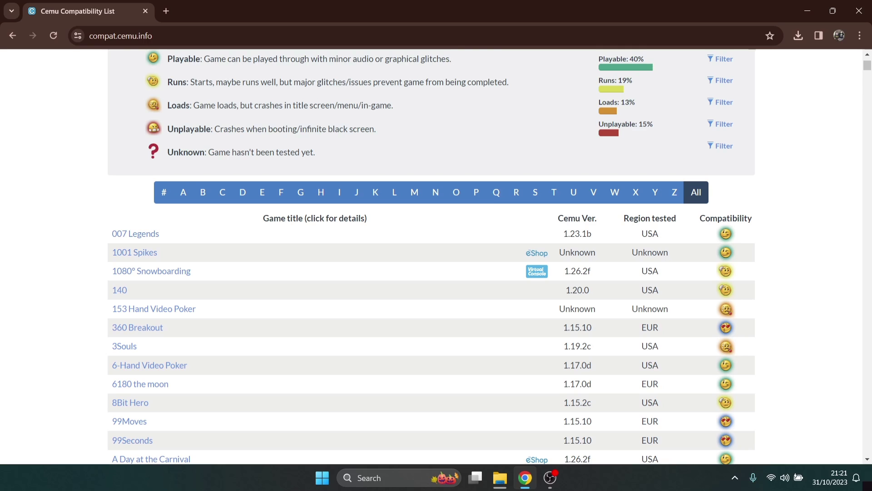
scroll(431, 257, "up", 3)
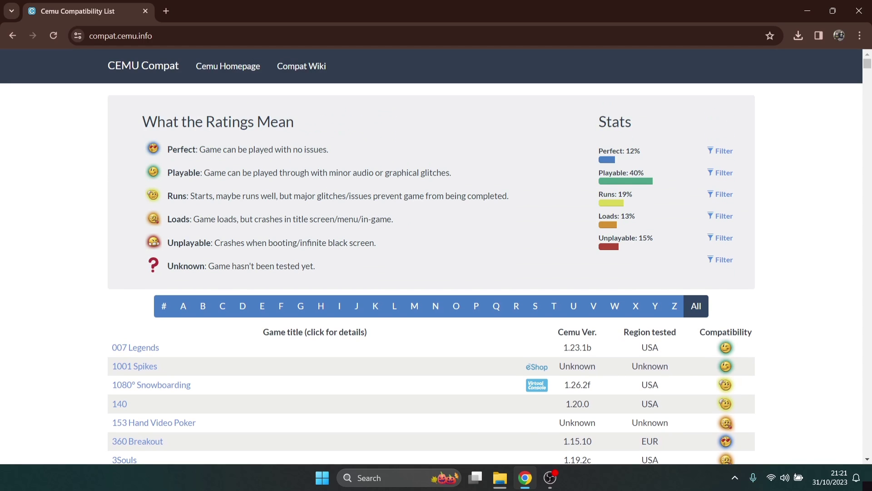
scroll(431, 256, "down", 4)
scroll(432, 256, "down", 5)
scroll(431, 257, "up", 10)
- Extract the Cemu_2.0-59 folder from the cemu-2.0-59-windows-x64.zip archive onto the desktop
key("super+d")
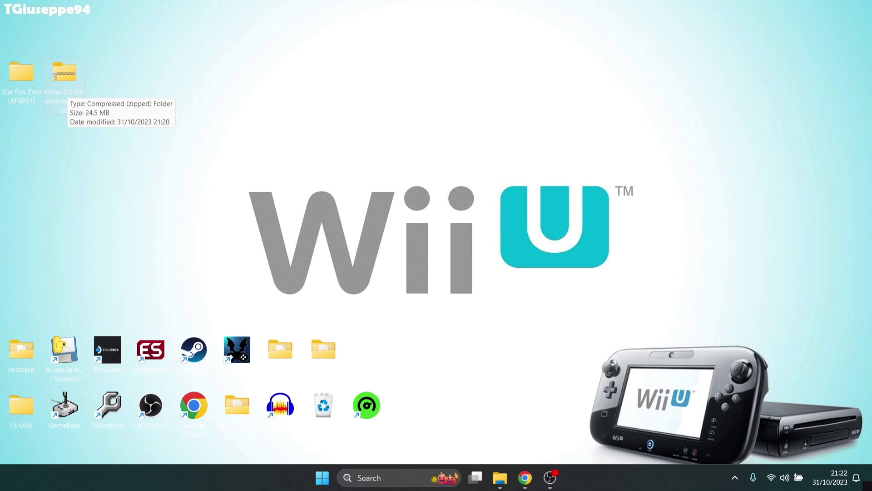
double_click(64, 77)
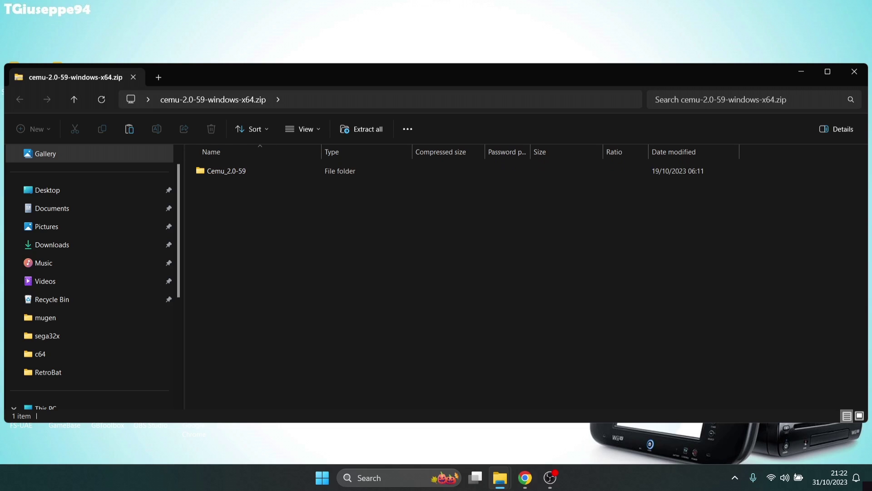
left_click_drag(276, 71, 304, 209)
left_click_drag(254, 309, 297, 111)
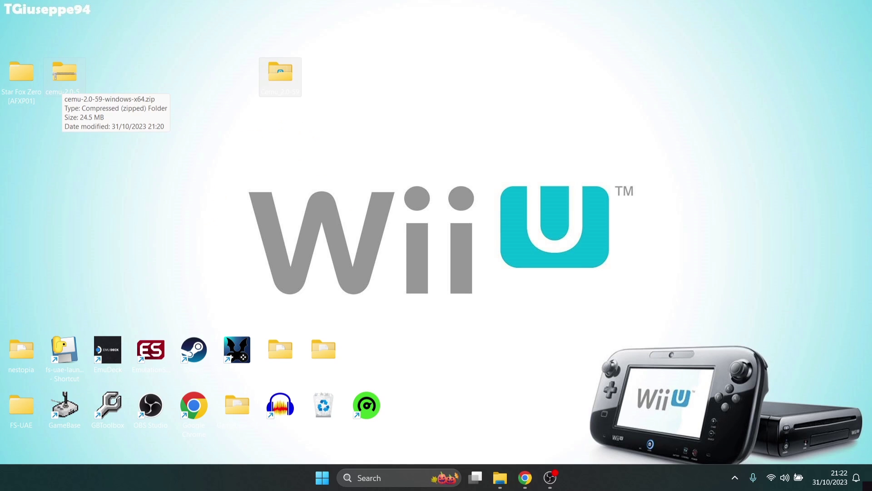
- Delete the Cemu zip archive from the desktop and place the Cemu_2.0-59 folder beside the Star Fox Zero folder
right_click(64, 75)
left_click(194, 93)
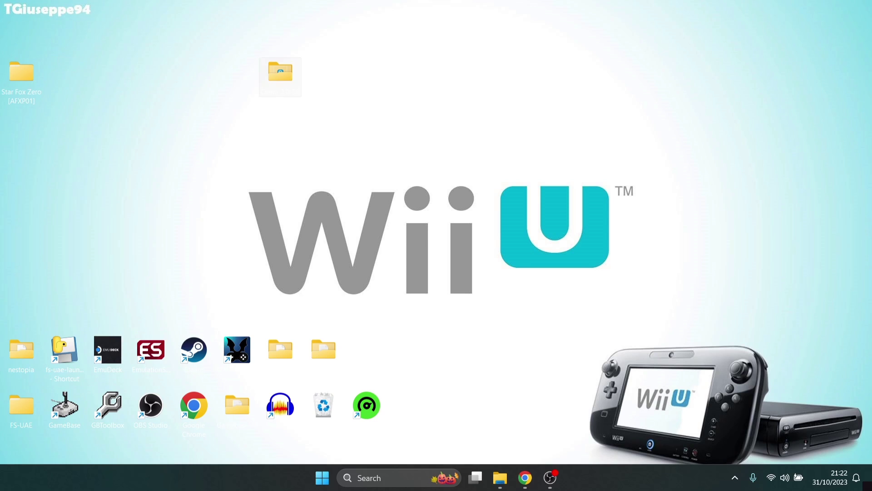
left_click_drag(280, 75, 64, 75)
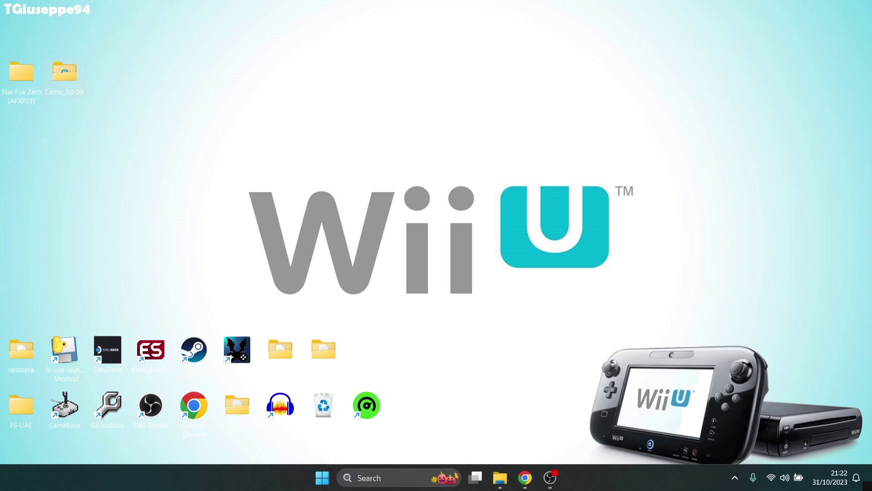
- Launch Cemu.exe from the Cemu_2.0-59 folder, allowing it to run despite the SmartScreen block
double_click(64, 75)
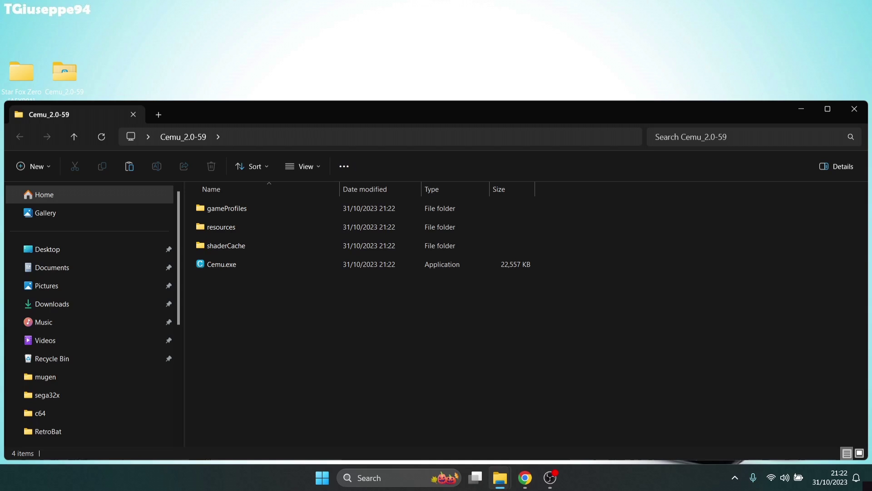
double_click(359, 116)
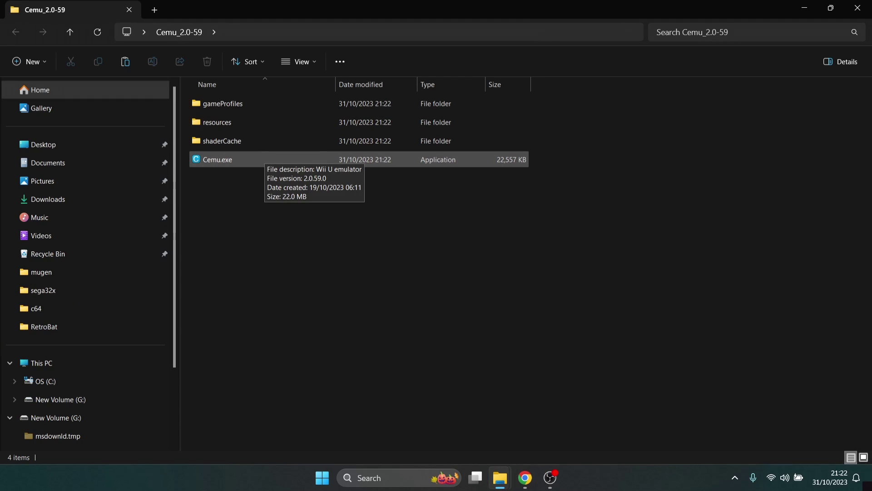
double_click(262, 159)
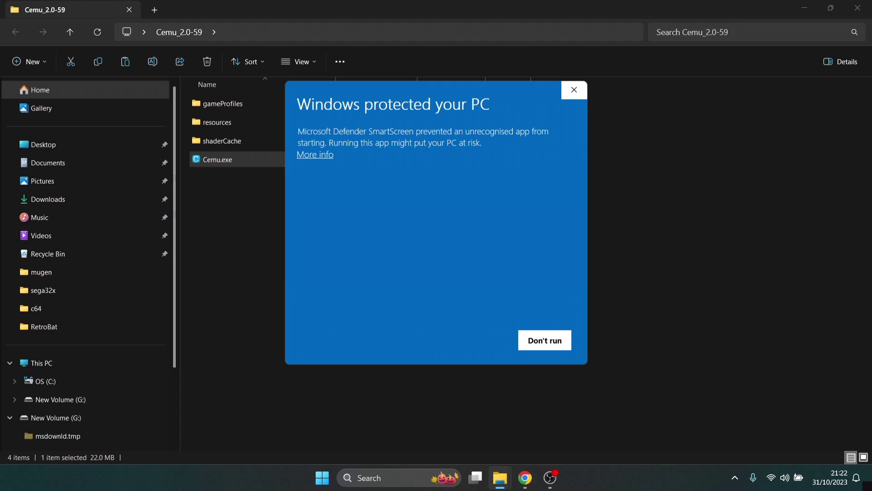
left_click(315, 154)
left_click(476, 340)
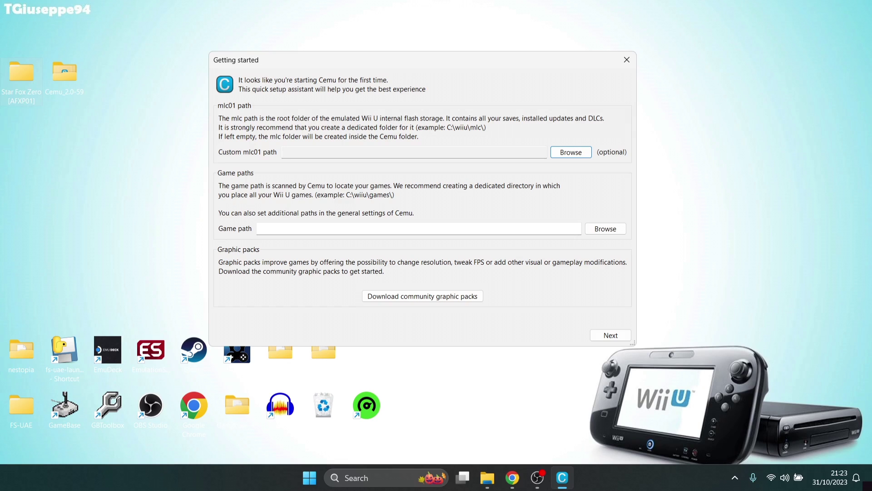
- Inspect the contents of the code folder inside Star Fox Zero [AFXP01], and close the window
key("alt+Tab")
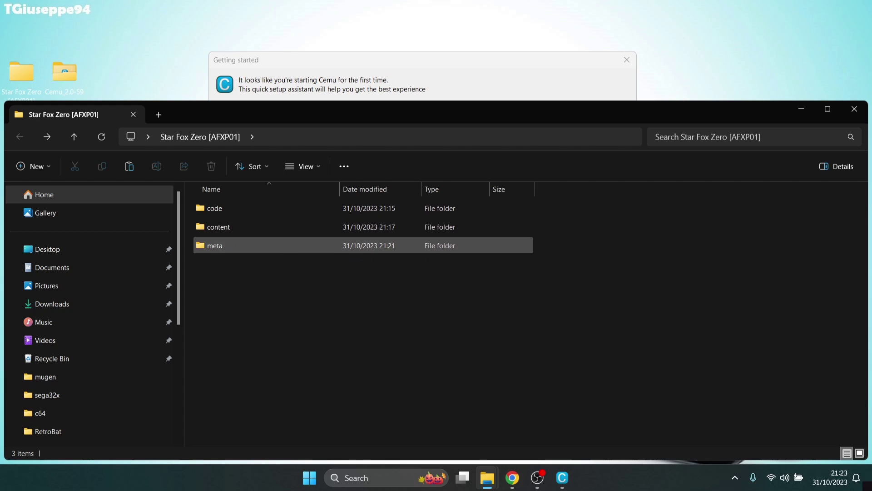
double_click(215, 208)
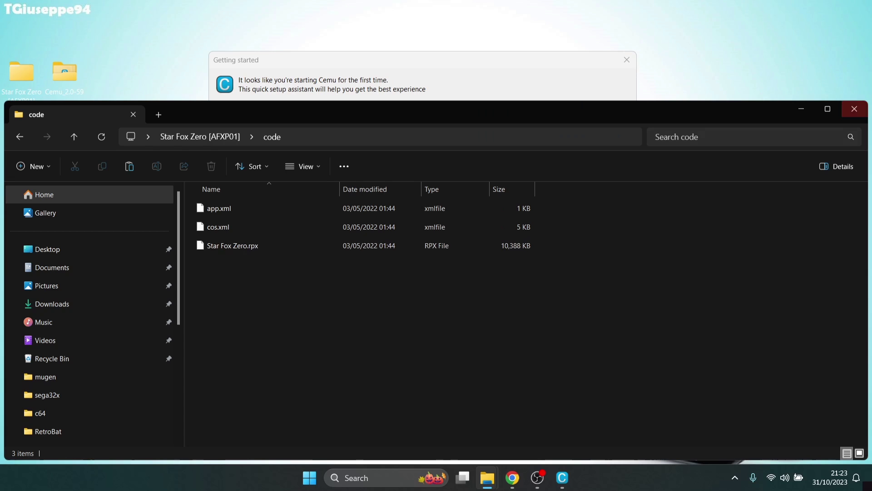
left_click(854, 109)
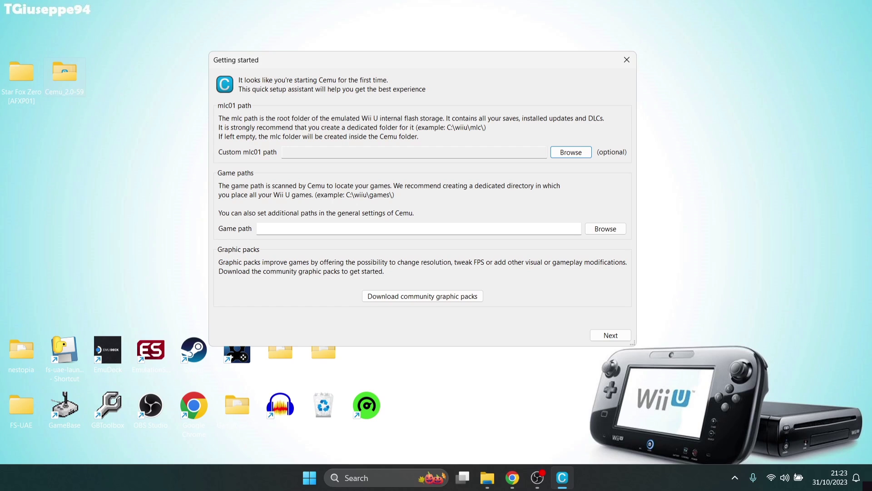
- Create a new folder named Games inside the Cemu_2.0-59 folder
double_click(65, 78)
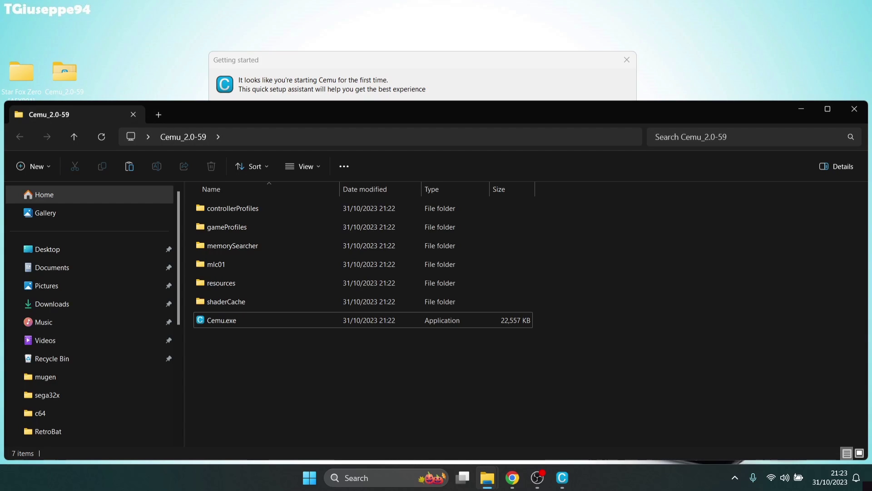
right_click(295, 209)
mouse_move(327, 298)
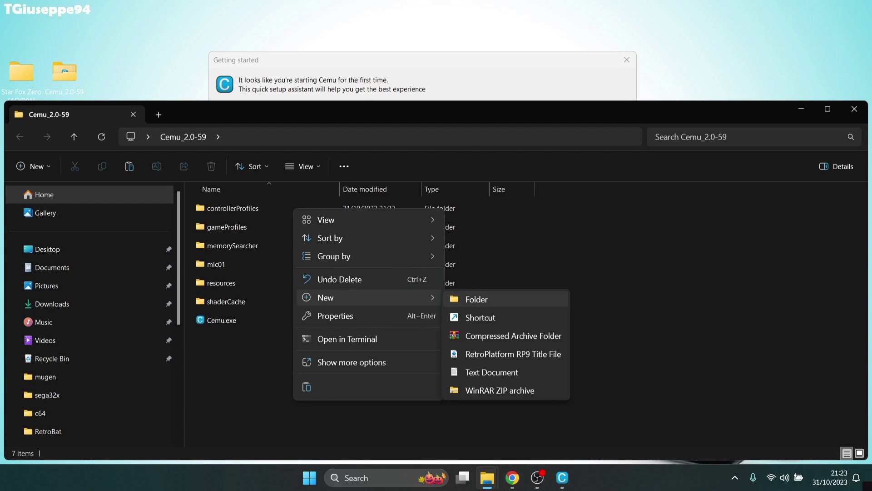
left_click(475, 300)
type("Gam")
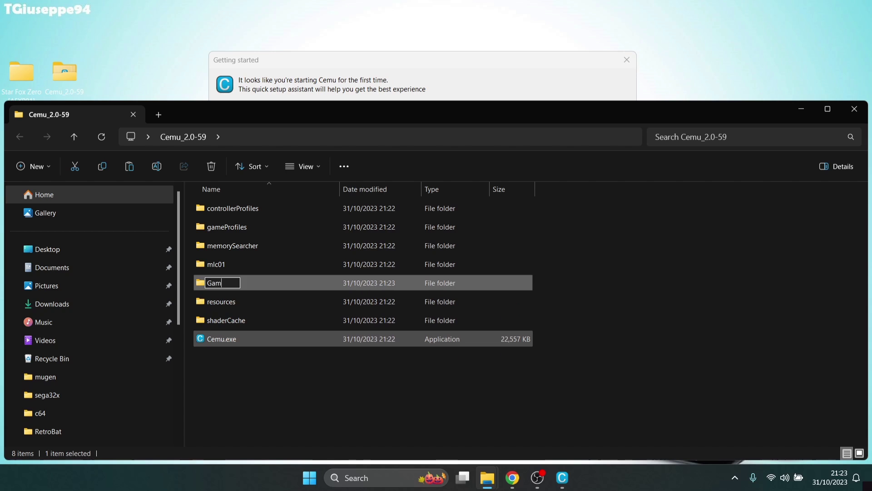
type("es")
key("Return")
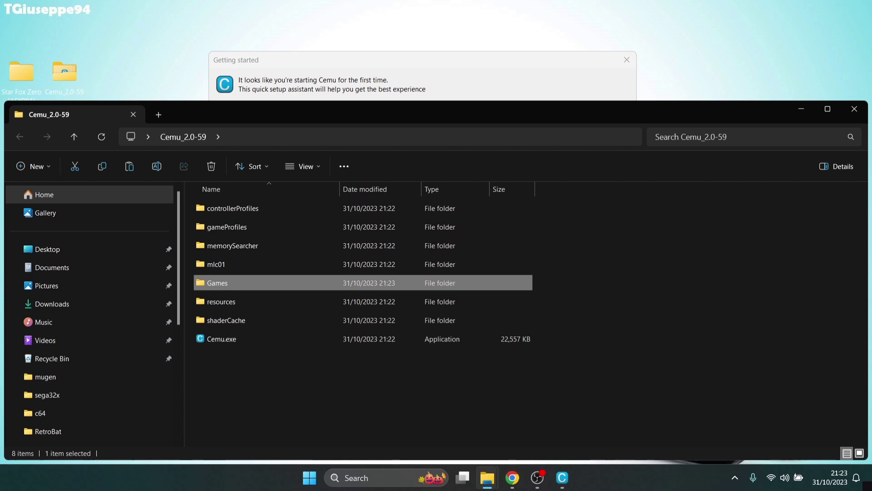
- Move the Star Fox Zero [AFXP01] folder from the desktop into the Games folder and close the folder window
key("Return")
left_click_drag(249, 110, 354, 52)
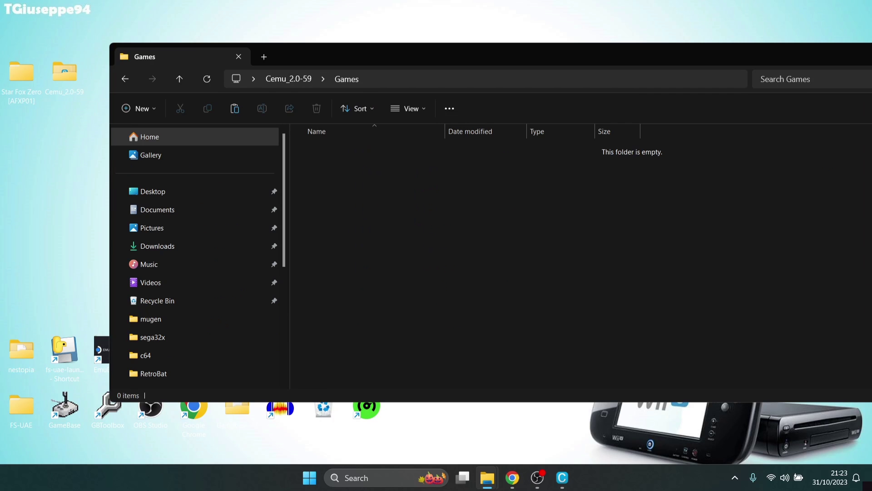
left_click_drag(21, 72, 405, 202)
left_click_drag(409, 56, 274, 152)
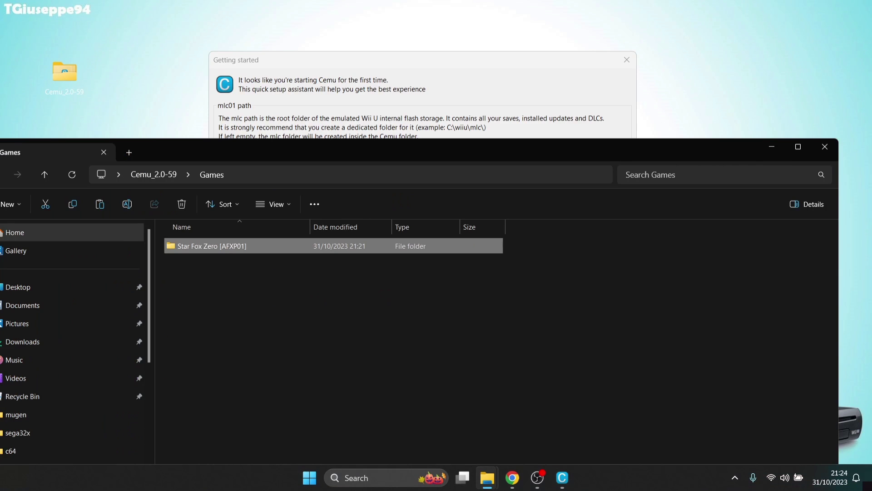
left_click(825, 146)
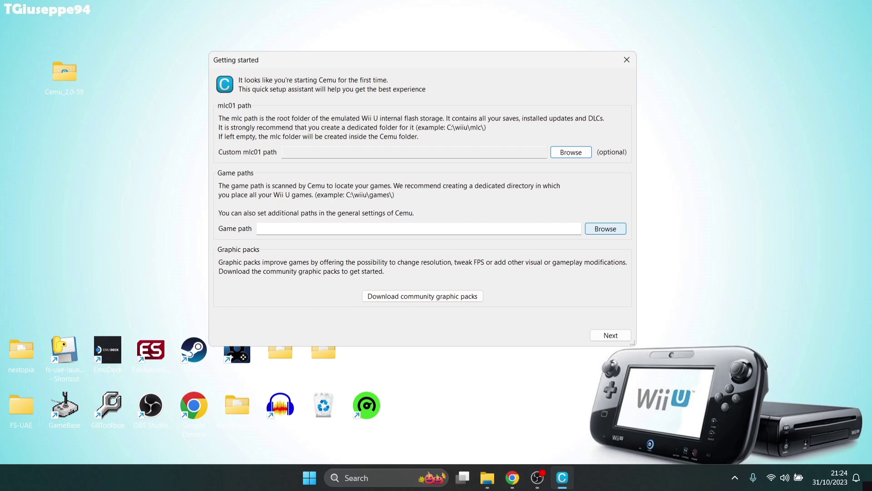
- Set Cemu's game path to the Games folder within Cemu_2.0-59 on the desktop
left_click(606, 229)
scroll(253, 214, "up", 5)
left_click(253, 182)
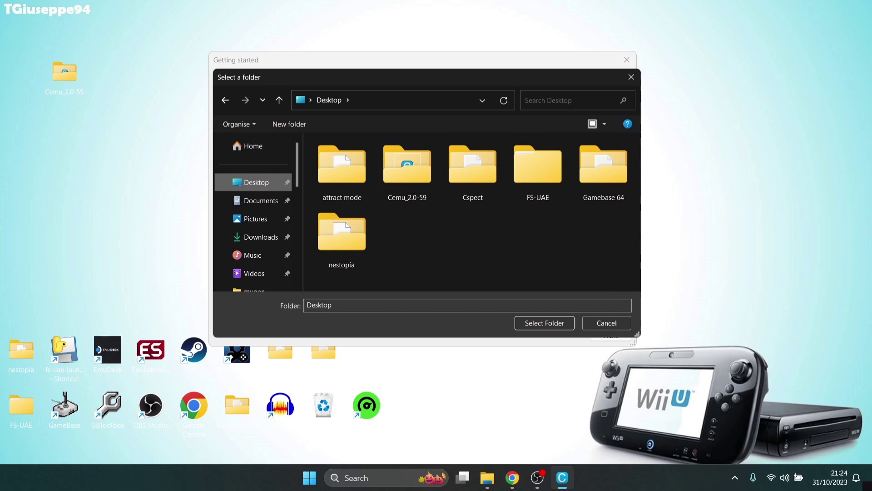
double_click(406, 168)
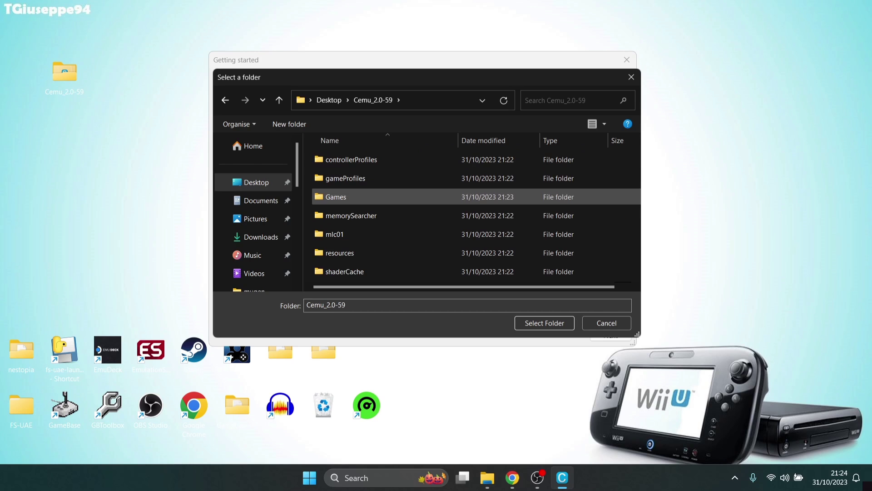
left_click(335, 197)
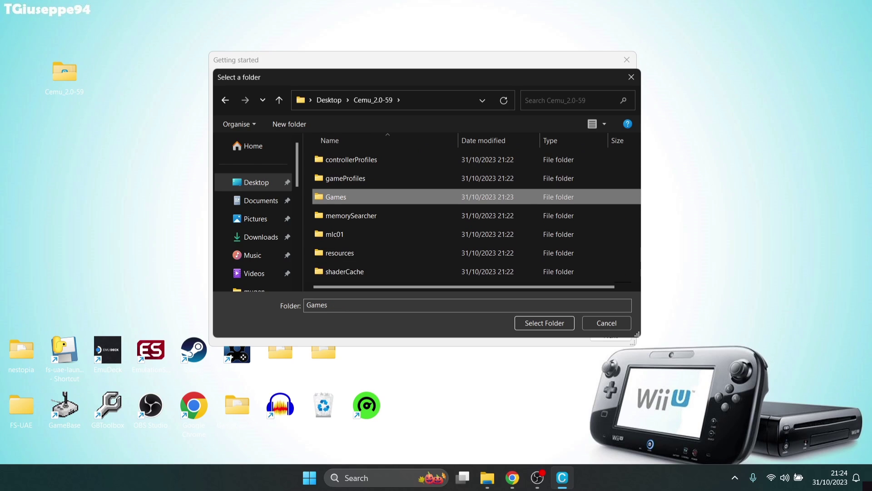
left_click(543, 322)
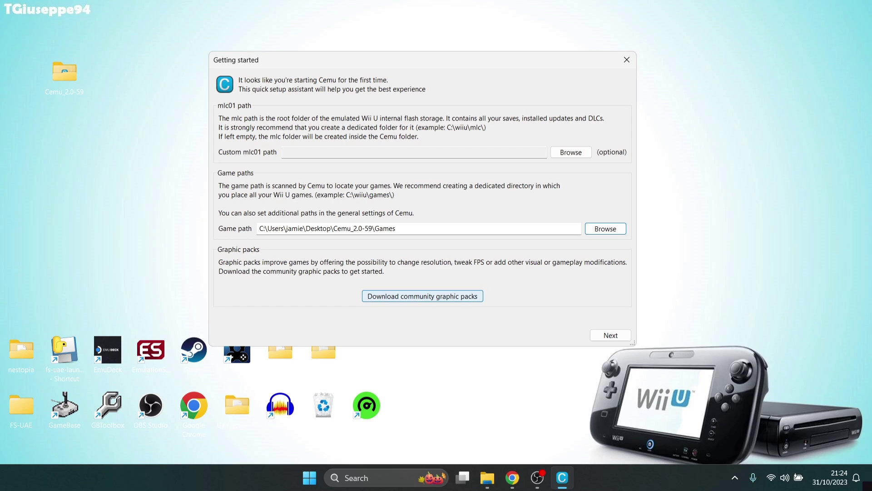
- Download the community graphic packs and browse the list of downloaded packs
left_click(422, 296)
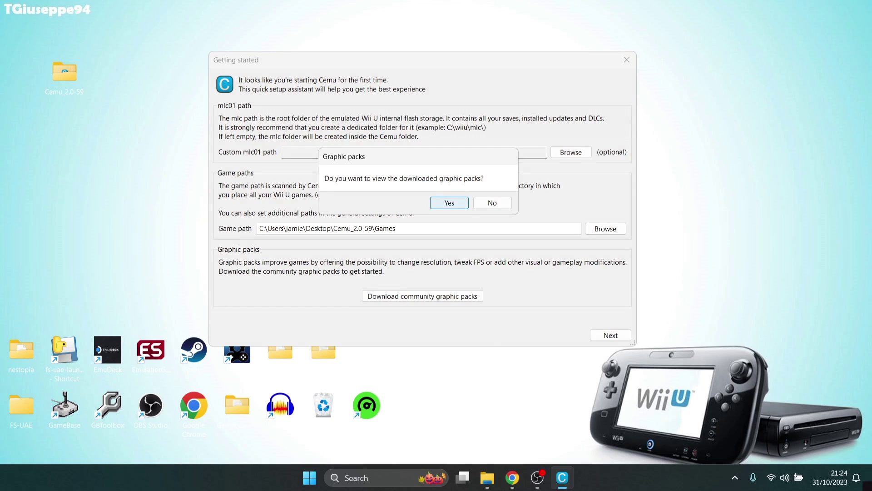
left_click(449, 203)
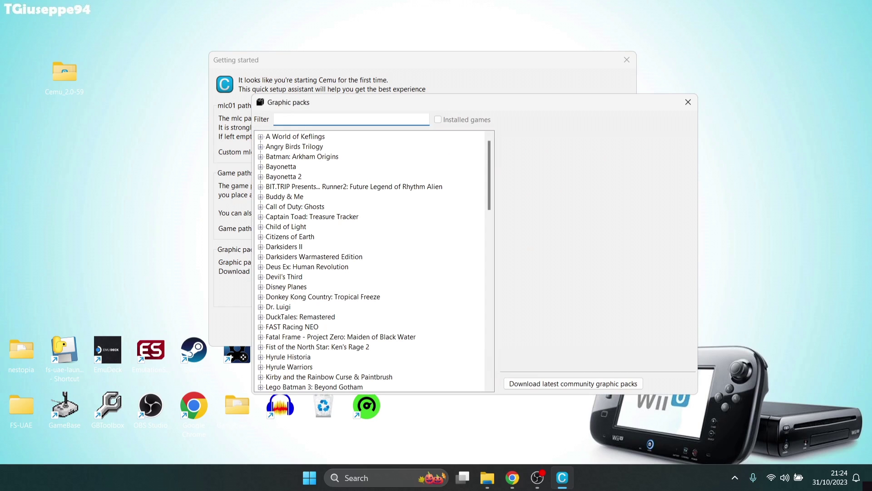
scroll(372, 261, "down", 20)
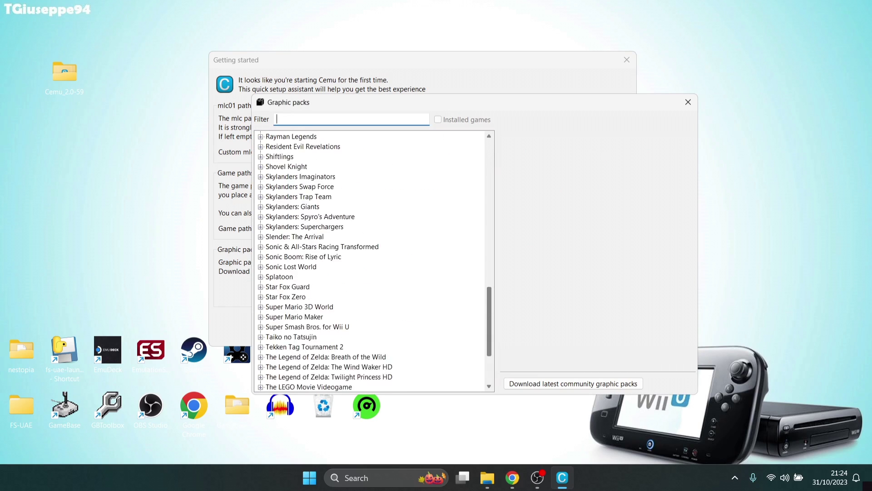
scroll(373, 261, "up", 20)
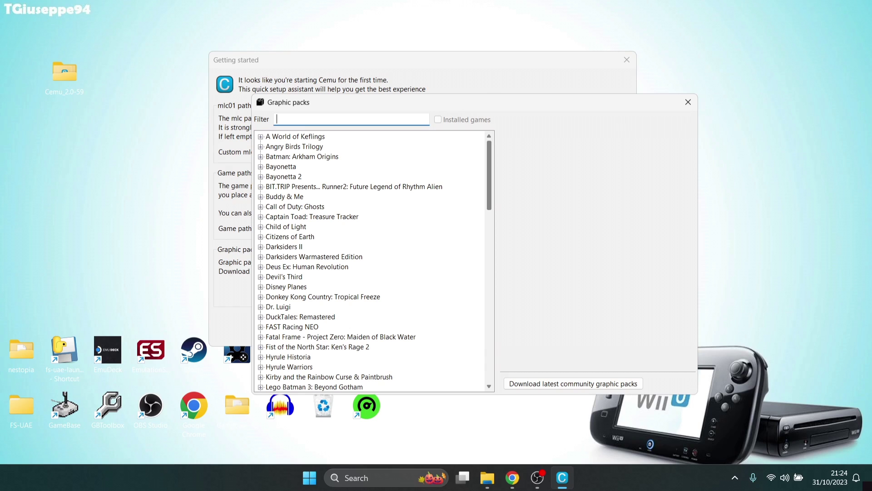
- Open the Resolution graphic pack under Star Fox Zero's Graphics and view its active preset options
scroll(373, 261, "down", 20)
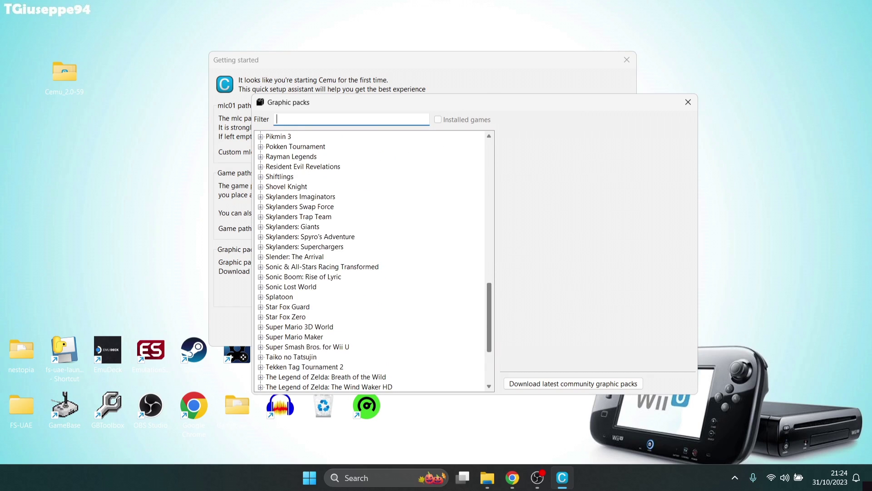
scroll(372, 261, "down", 1)
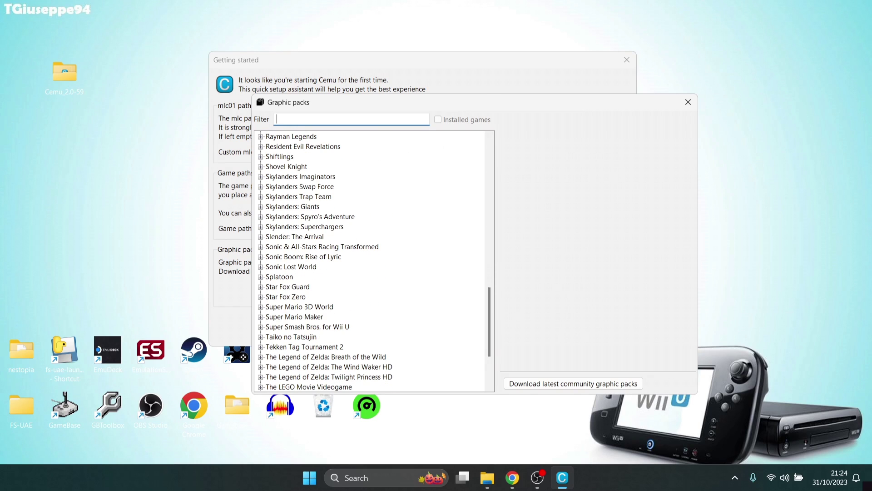
left_click(285, 296)
left_click(260, 296)
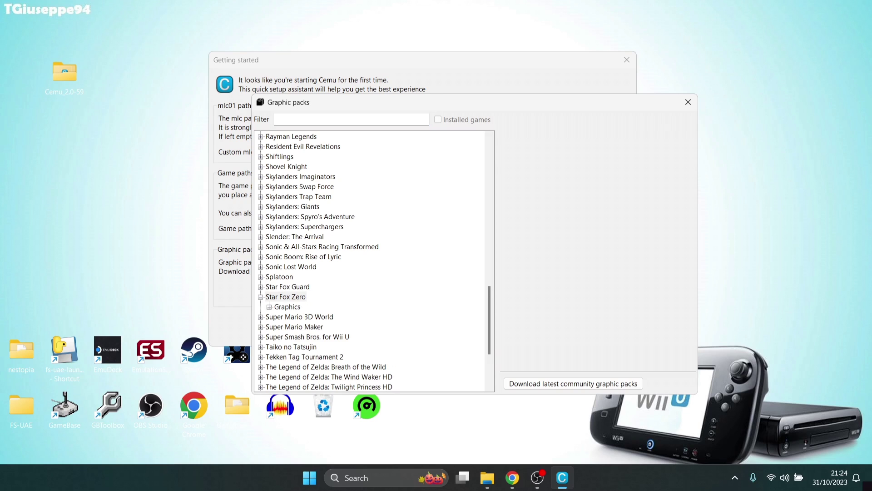
left_click(269, 307)
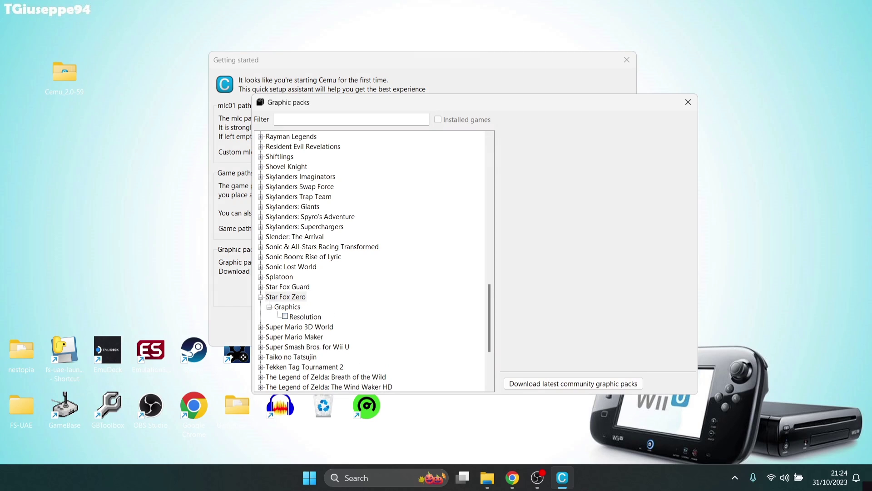
left_click(305, 316)
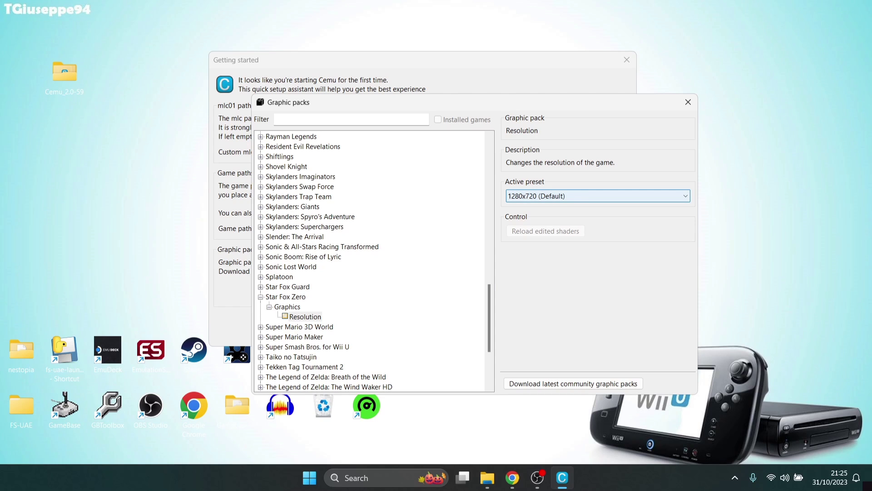
left_click(597, 196)
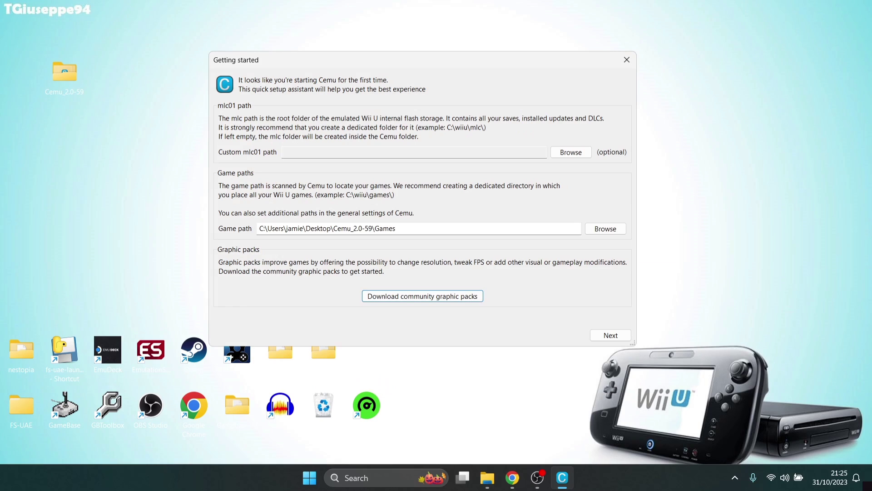
- Continue to the setup assistant's input settings, open the input configuration and enter a profile name for Controller 1
left_click(609, 335)
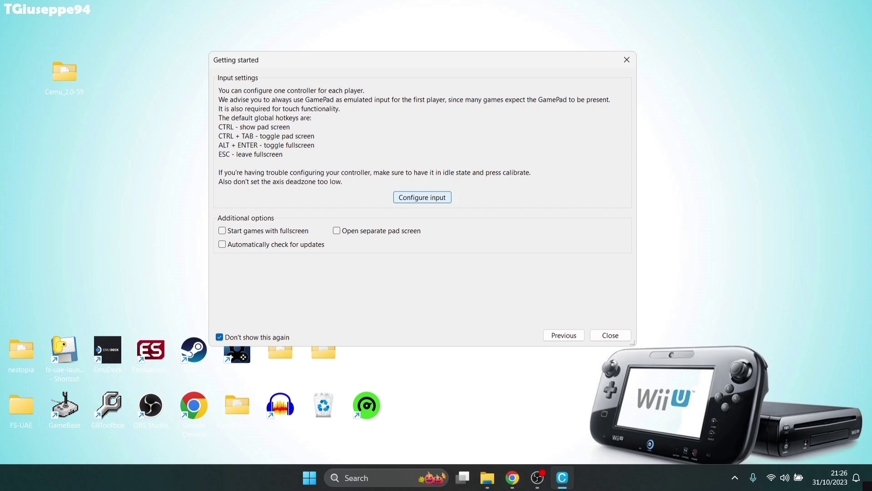
left_click(422, 198)
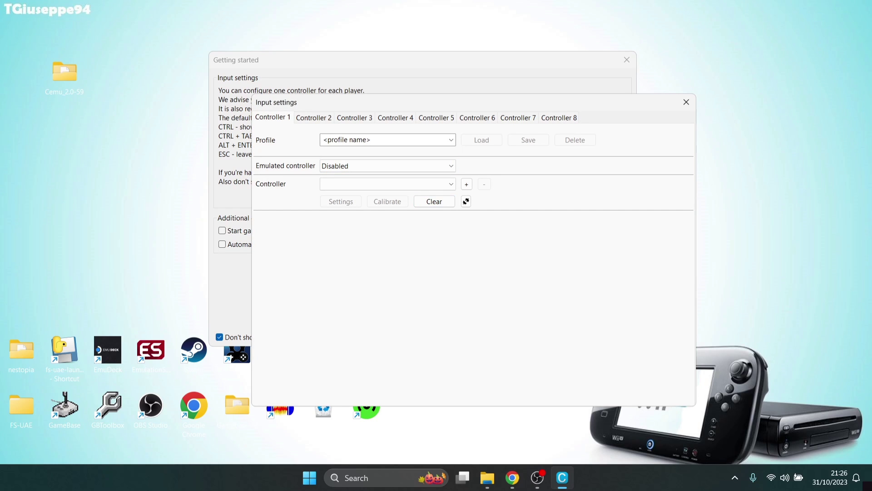
left_click(387, 139)
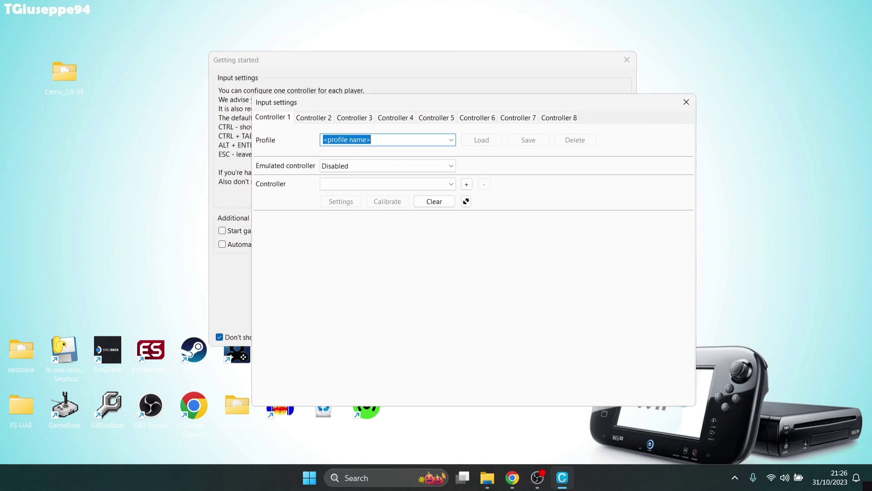
type("justjamie")
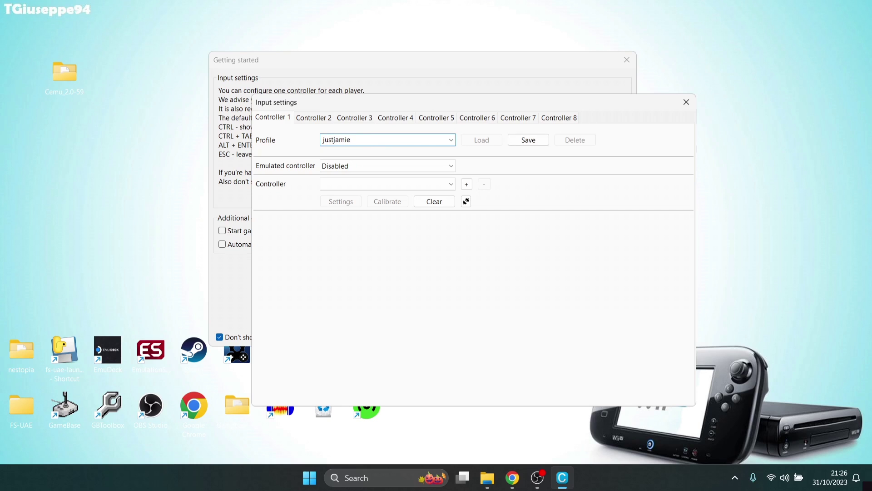
- Set Controller 1's emulated controller to Wii U GamePad
left_click(387, 166)
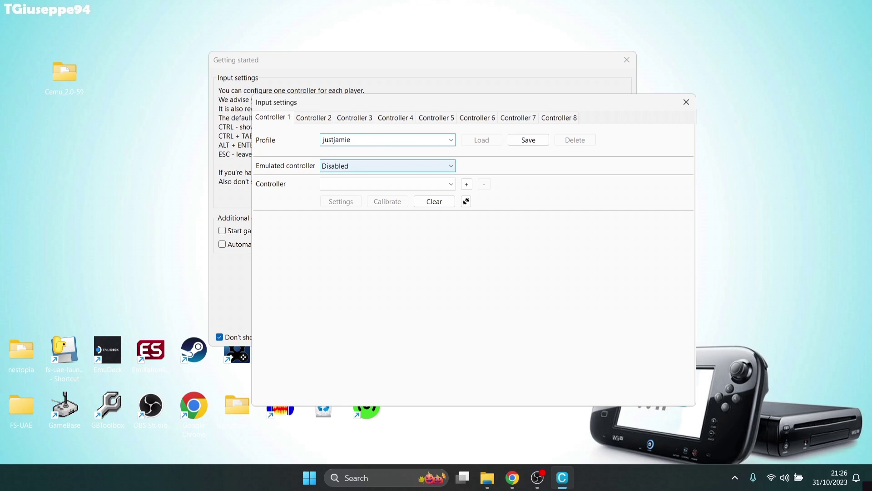
left_click(388, 166)
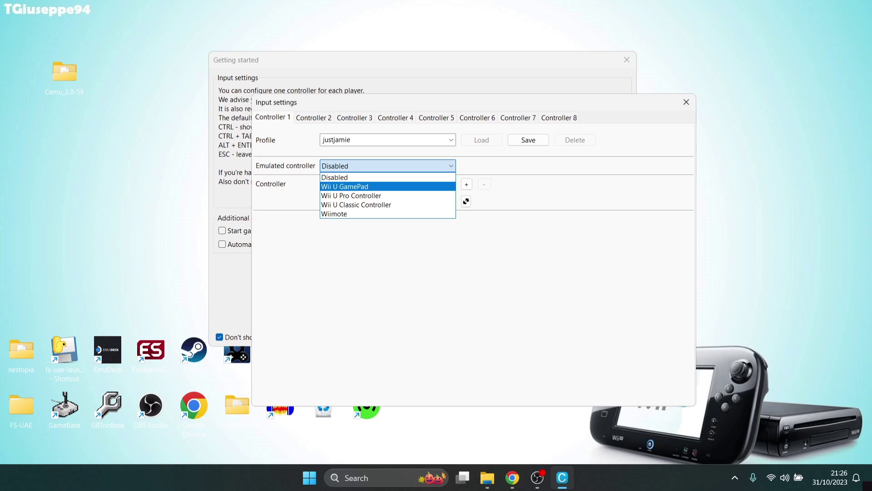
left_click(447, 186)
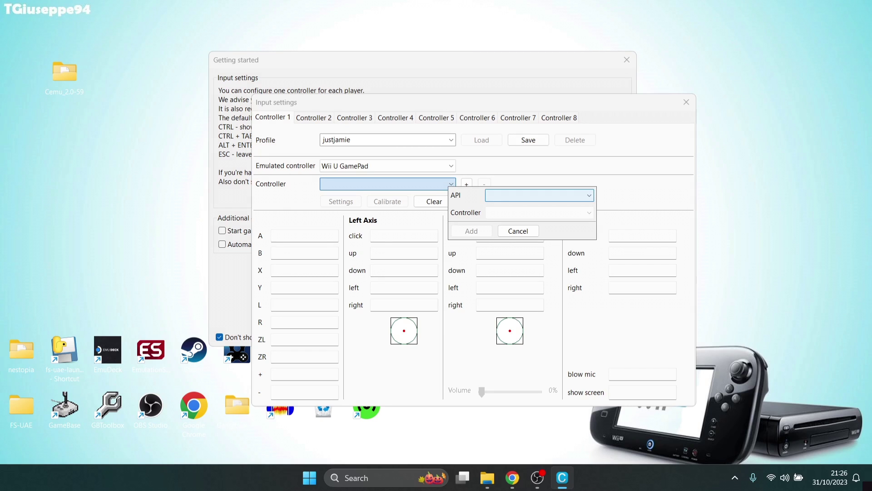
- Add the Google Stadia Controller to Controller 1 using the SDLController API
left_click(539, 195)
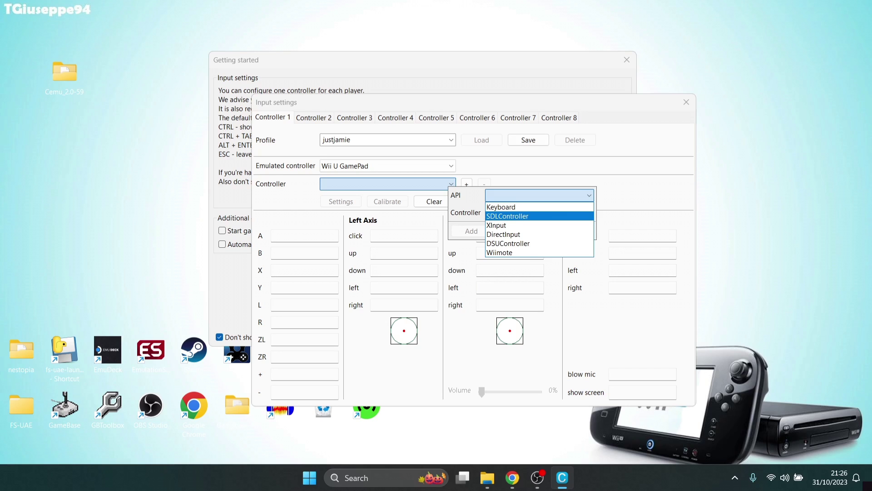
left_click(508, 216)
left_click(539, 212)
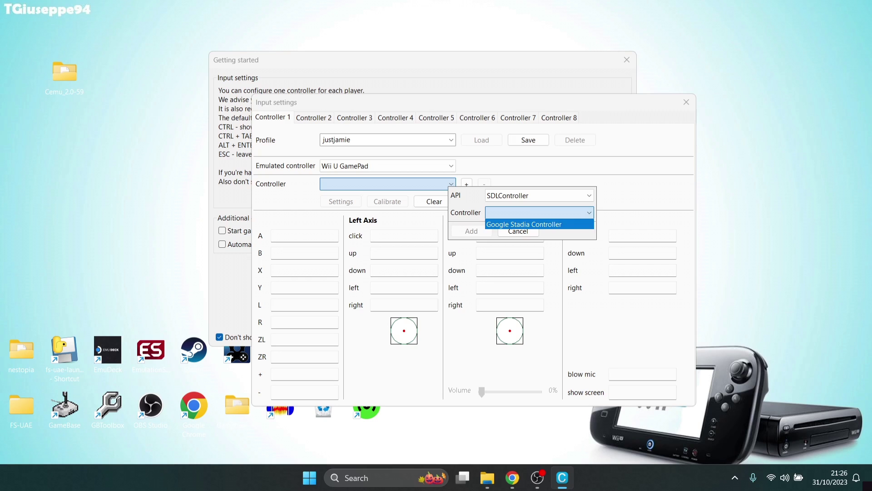
left_click(524, 224)
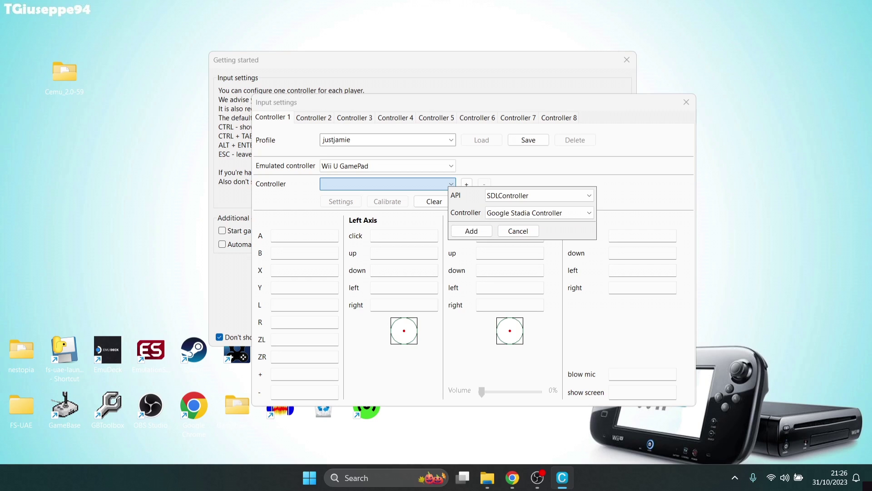
key("Return")
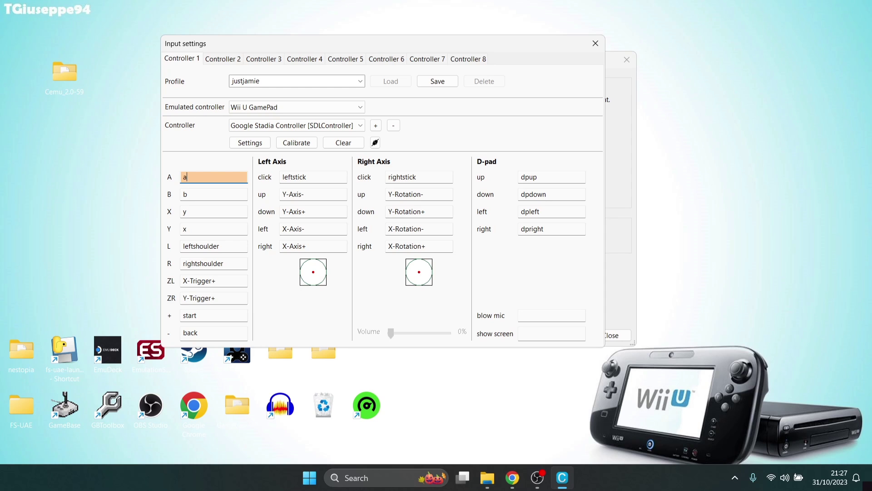
- Map the emulated GamePad's B, X and Y buttons to b, x and y on the controller
left_click(213, 194)
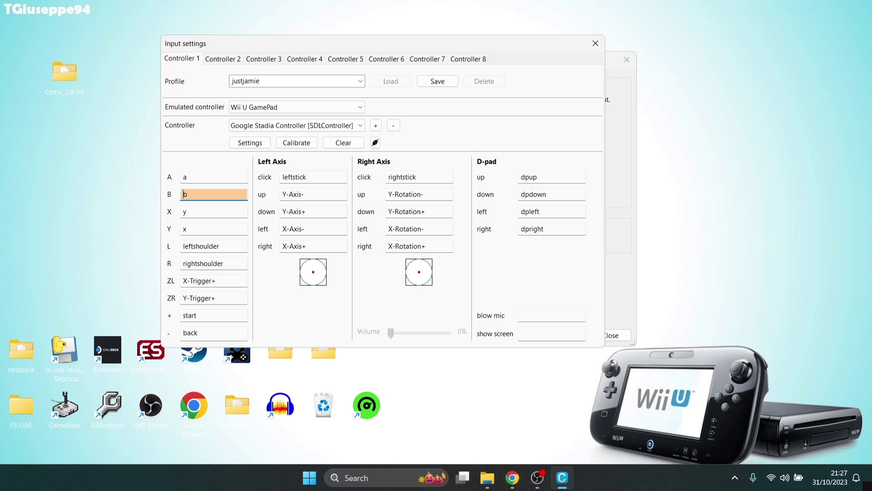
left_click(214, 211)
left_click(214, 228)
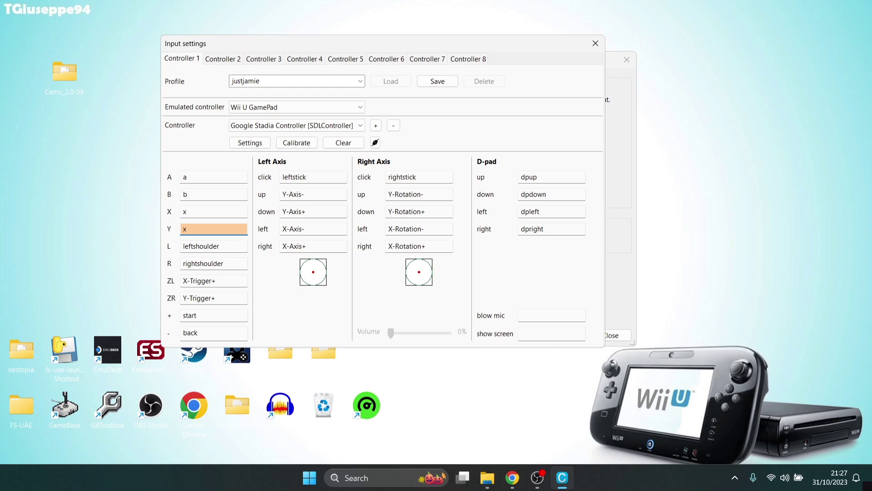
- Map L and R to leftshoulder and rightshoulder, ZL and ZR to X-Trigger+ and Y-Trigger+, and + and - to start and back
left_click(213, 246)
left_click(214, 263)
left_click(214, 280)
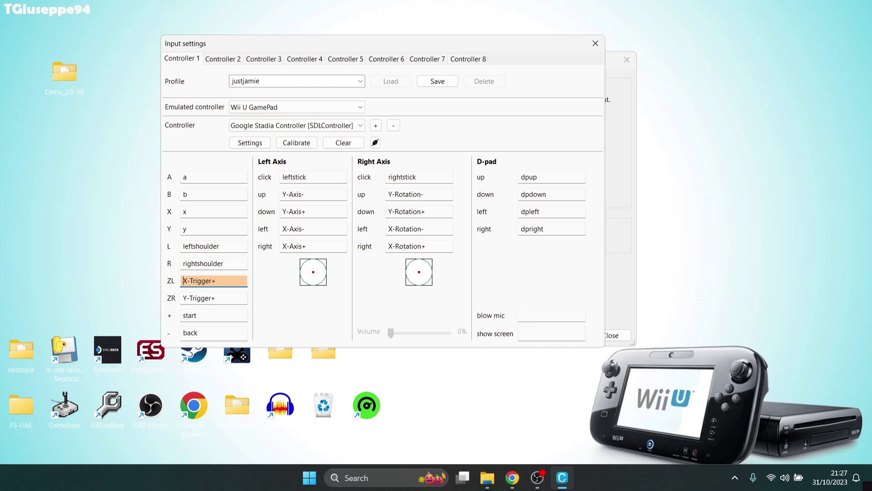
left_click(213, 297)
left_click(214, 315)
left_click(213, 333)
- Map the Left Axis click to leftstick, up and down to Y-Axis- and Y-Axis+, and left and right to X-Axis- and X-Axis+
left_click(313, 177)
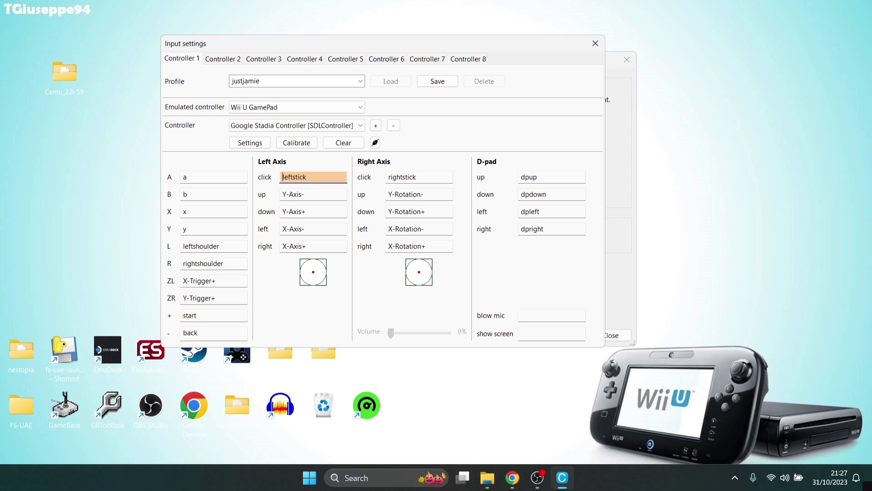
left_click(313, 193)
left_click(313, 211)
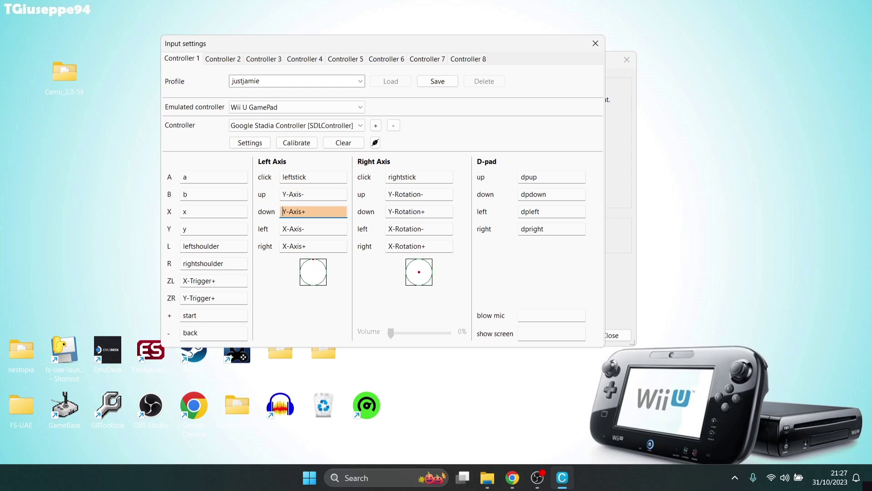
left_click(313, 229)
left_click(313, 246)
- Map the Right Axis click to rightstick, up and down to Y-Rotation- and Y-Rotation+, and left and right to X-Rotation- and X-Rotation+
left_click(419, 176)
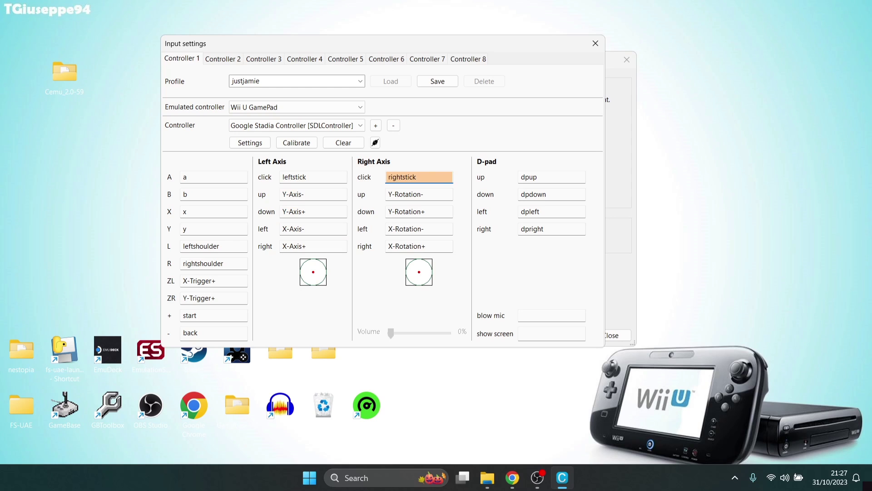
left_click(418, 194)
left_click(419, 211)
left_click(419, 228)
left_click(419, 246)
- Map the D-pad directions to dpup, dpdown, dpleft and dpright, and assign blow mic to misc1
left_click(552, 176)
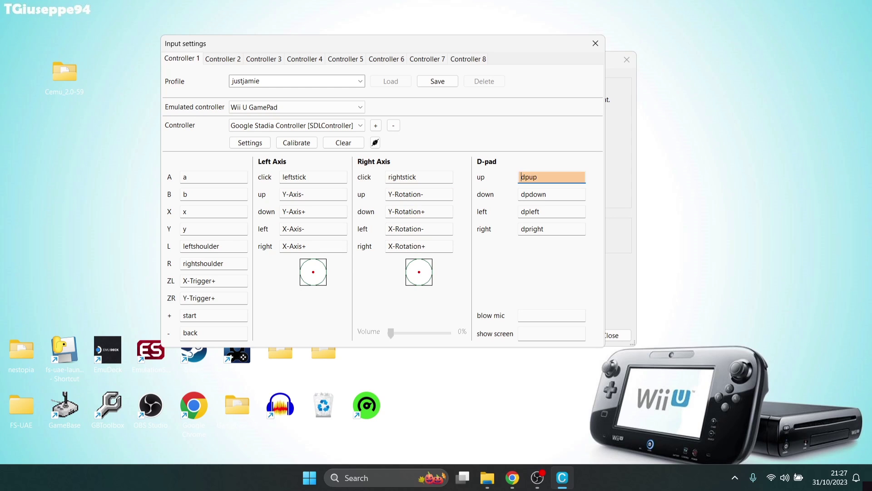
left_click(551, 194)
left_click(552, 211)
left_click(552, 228)
left_click(551, 314)
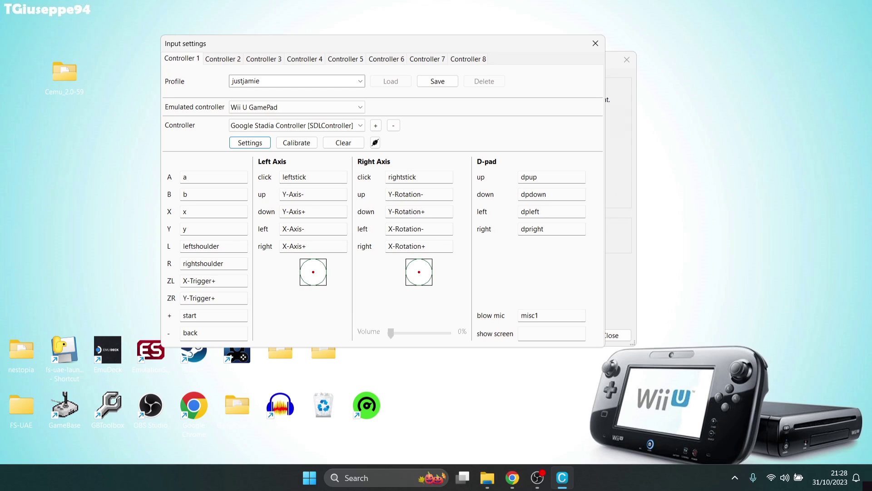
- Review the controller's rumble and deadzone settings, save the input profile and close the input settings
key("space")
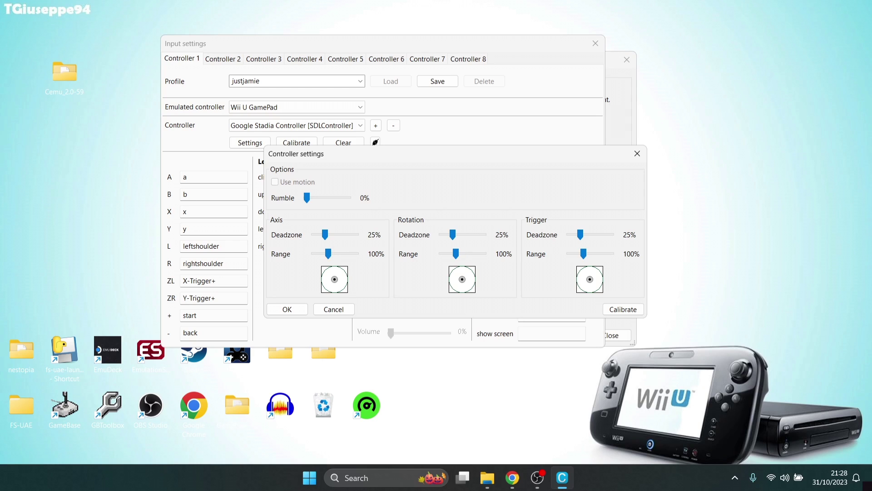
key("Return")
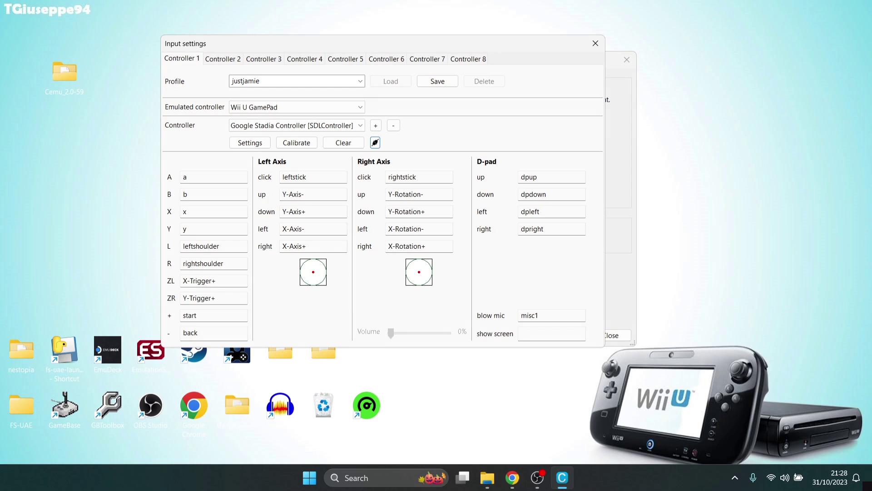
left_click(437, 81)
left_click(595, 43)
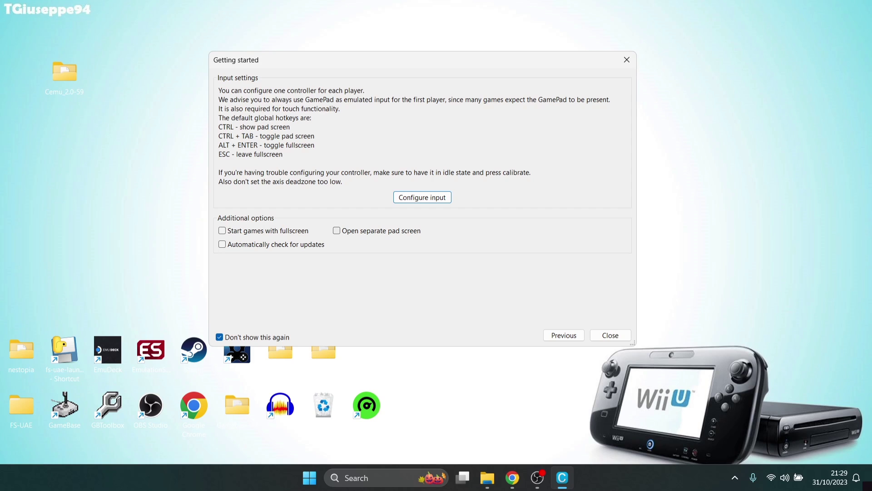
- Enable starting games with fullscreen, automatic update checks and the separate pad screen, and close the setup assistant
left_click(222, 230)
left_click(222, 243)
left_click(336, 231)
left_click(336, 230)
left_click(336, 230)
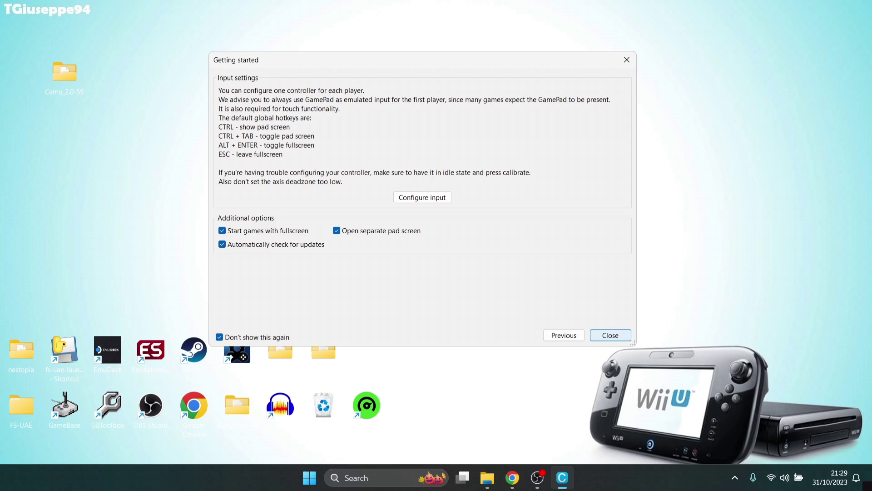
left_click(610, 335)
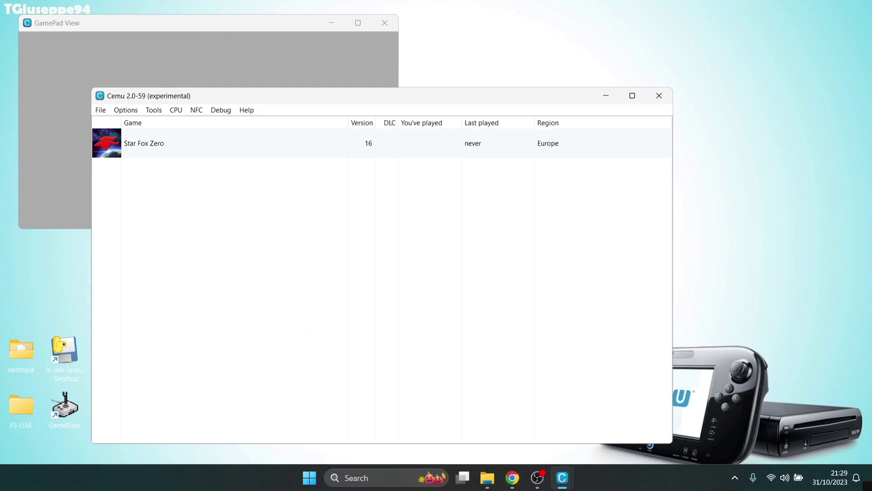
- Rearrange the main Cemu window and the GamePad View window so both are accessible on the desktop
left_click_drag(324, 96, 444, 50)
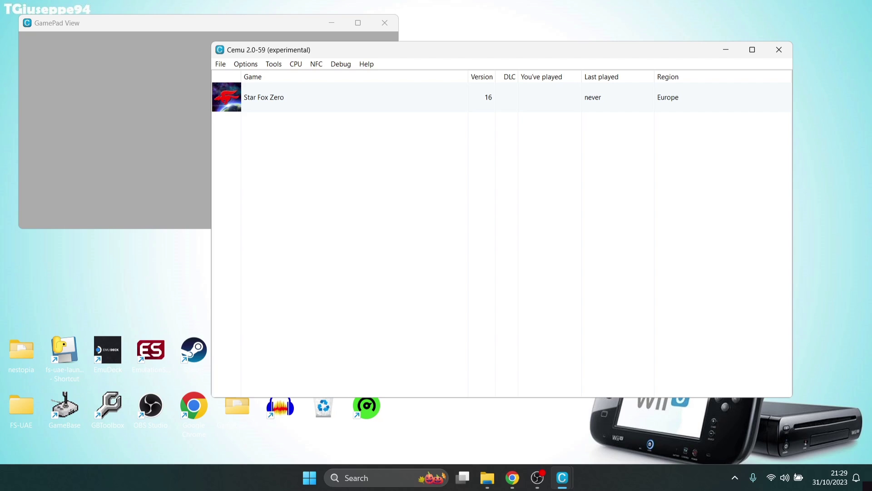
left_click_drag(333, 52, 407, 37)
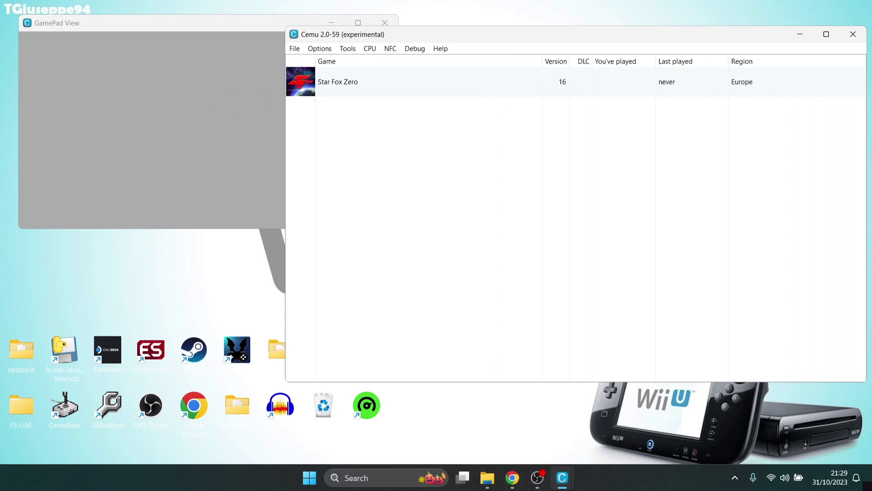
left_click_drag(230, 22, 225, 137)
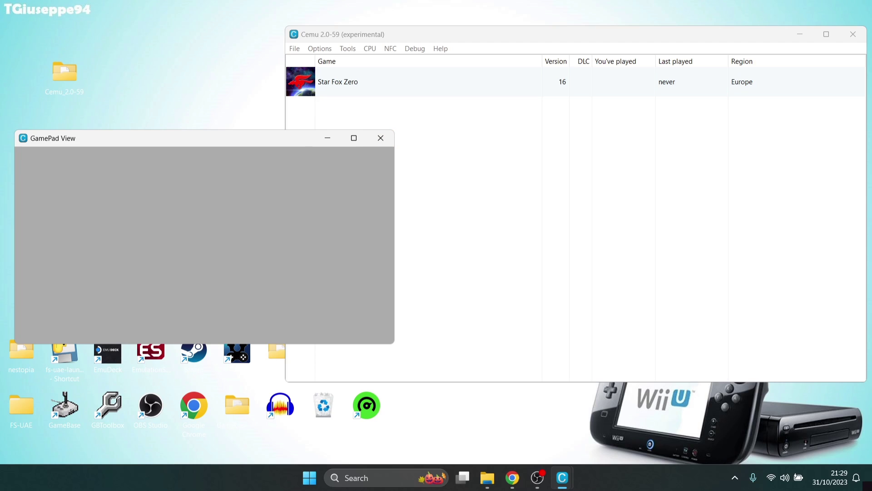
- Start Star Fox Zero, move the GamePad View window lower over the game and accept creating save data
double_click(337, 82)
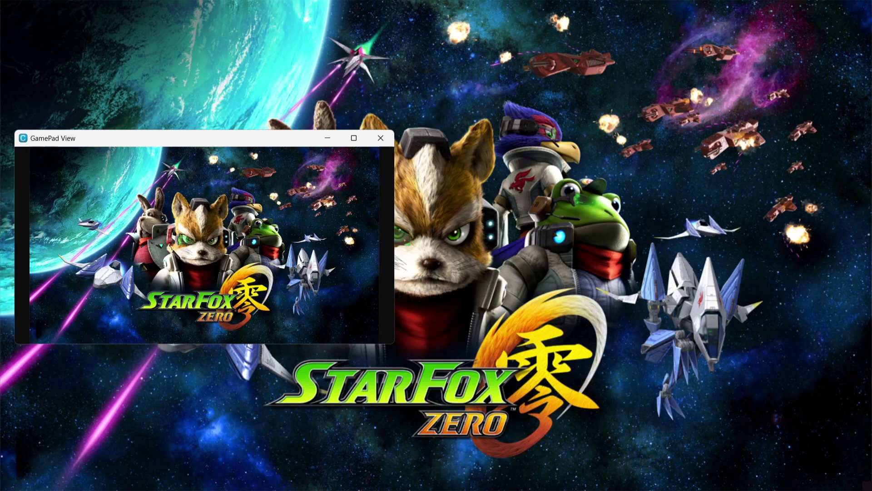
mouse_move(268, 138)
left_mouse_down()
mouse_move(623, 212)
mouse_move(299, 182)
mouse_move(275, 141)
left_mouse_up()
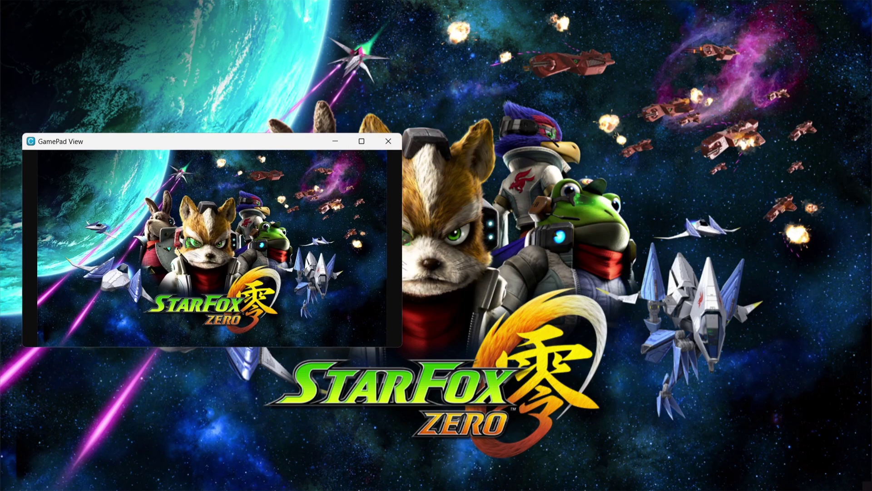
left_click_drag(275, 141, 297, 254)
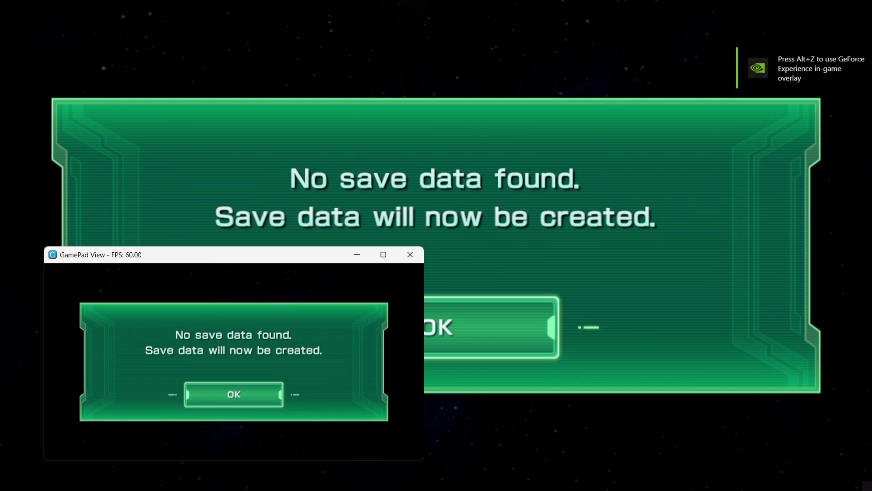
key("Return")
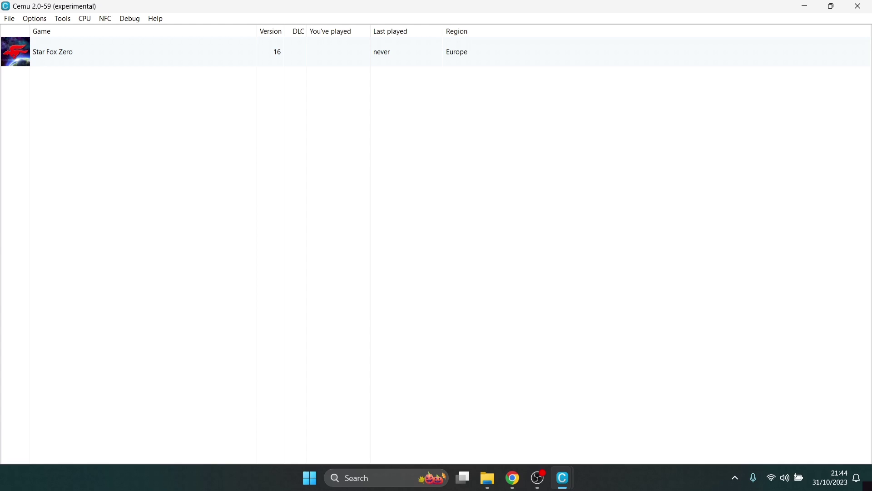
- Enable the Resolution graphic pack for Star Fox Zero and set its active preset to 2560x1440
right_click(59, 44)
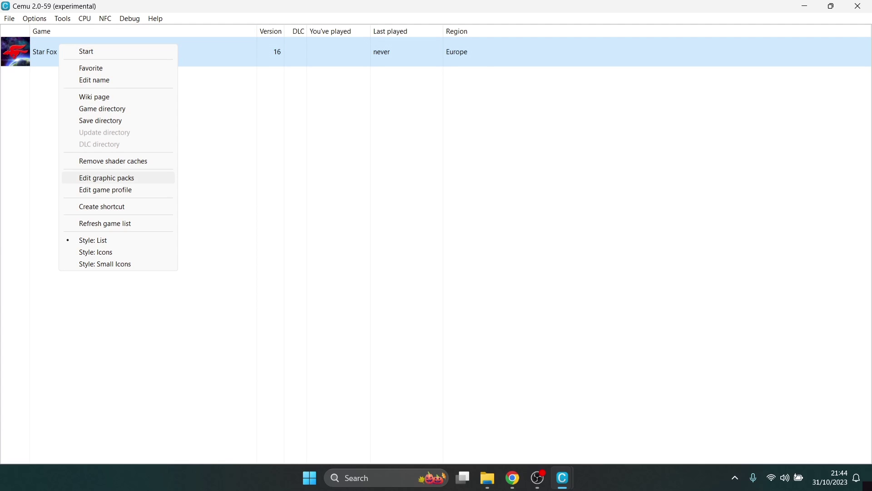
left_click(106, 177)
left_click(76, 112)
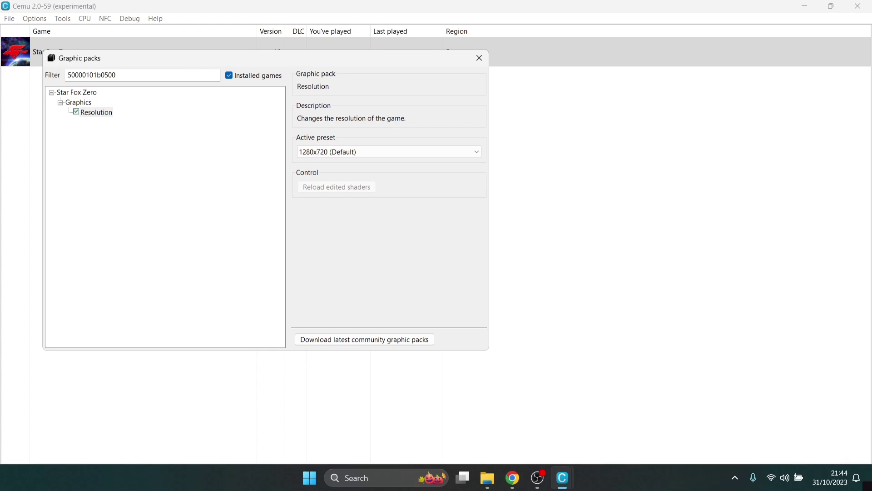
left_click(388, 152)
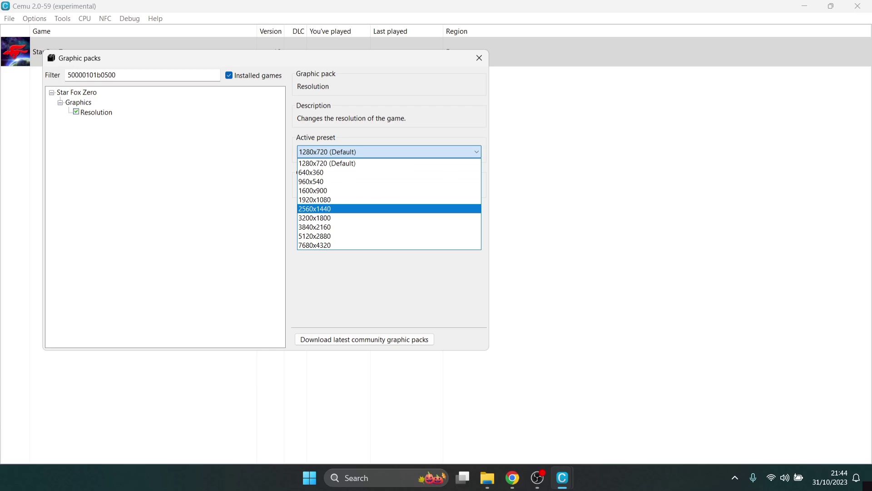
left_click(388, 209)
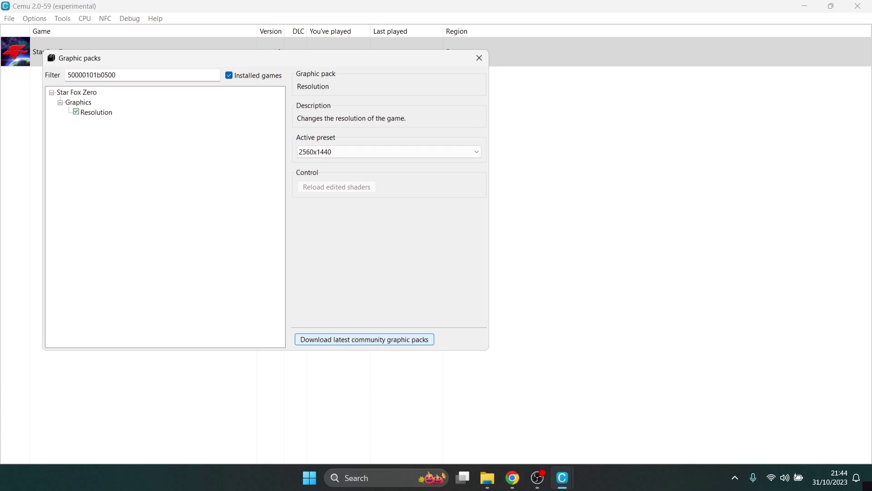
- Close the graphic packs window for Star Fox Zero and return to the game list
left_click(479, 58)
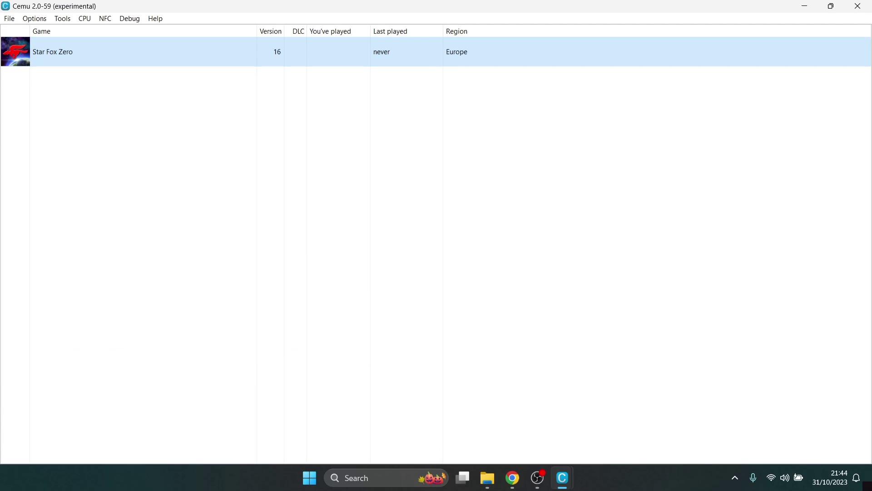
right_click(80, 55)
left_click(125, 235)
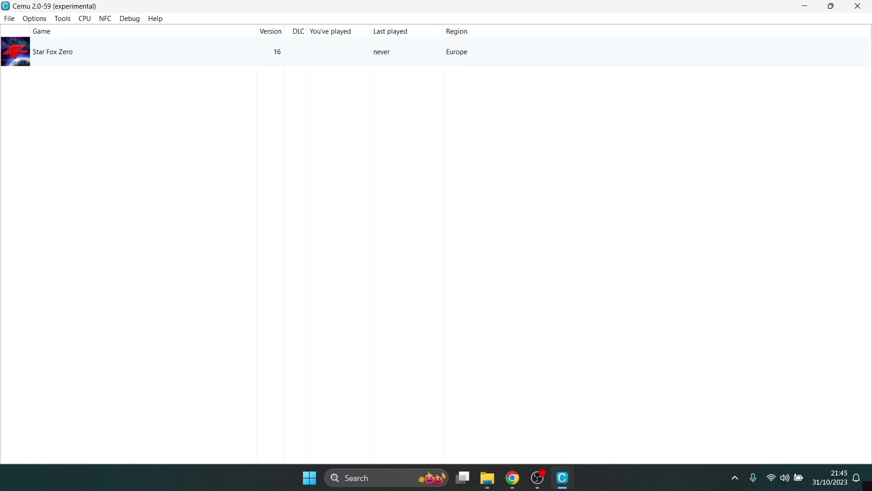
- In the general graphics settings, keep the Vulkan API, set VSync to Triple buffering and the upscale filter to Nearest Neighbor, and close the settings
left_click(34, 19)
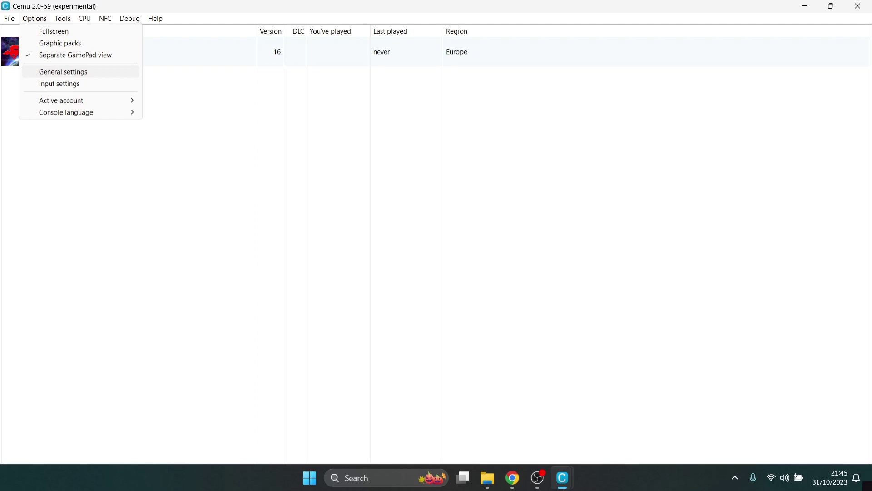
left_click(63, 71)
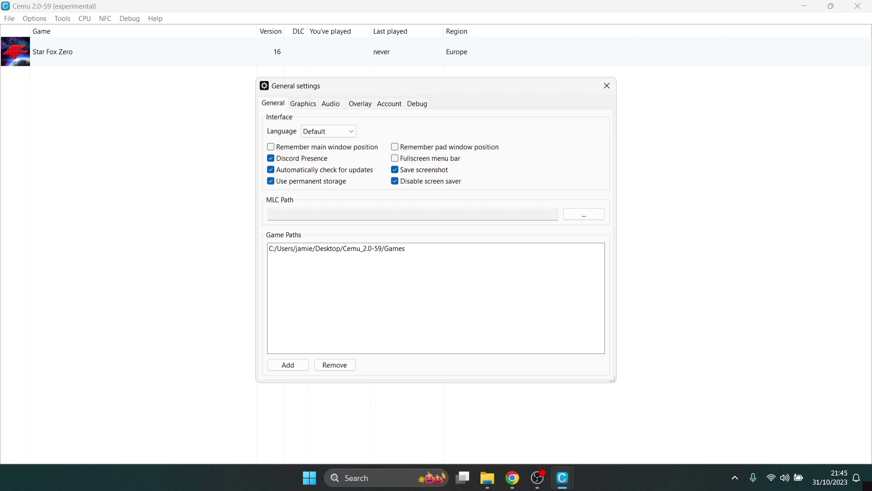
key("ctrl+Tab")
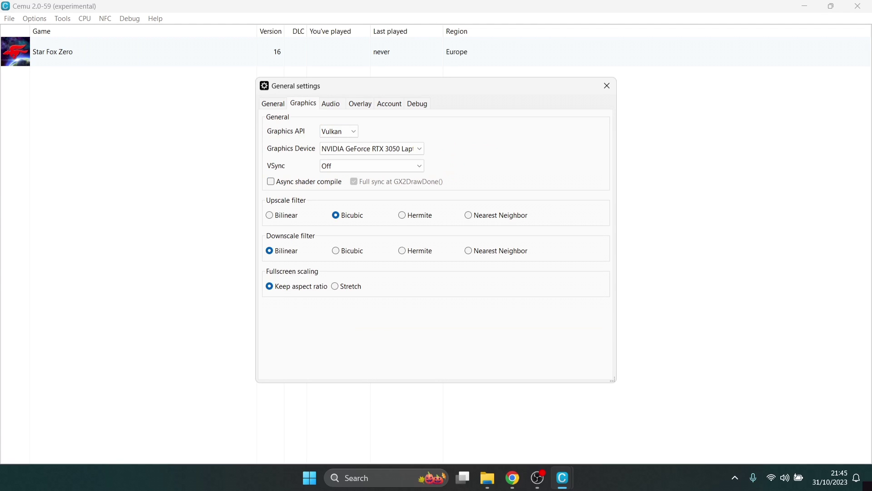
left_click(339, 131)
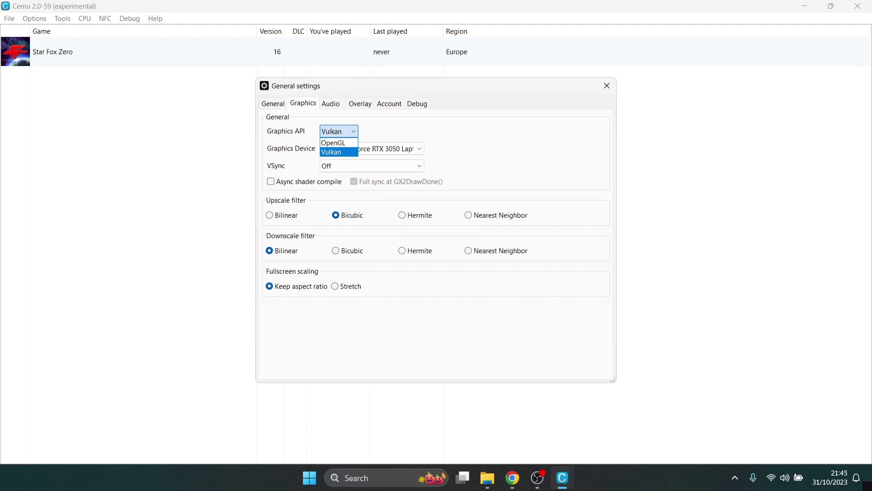
left_click(339, 152)
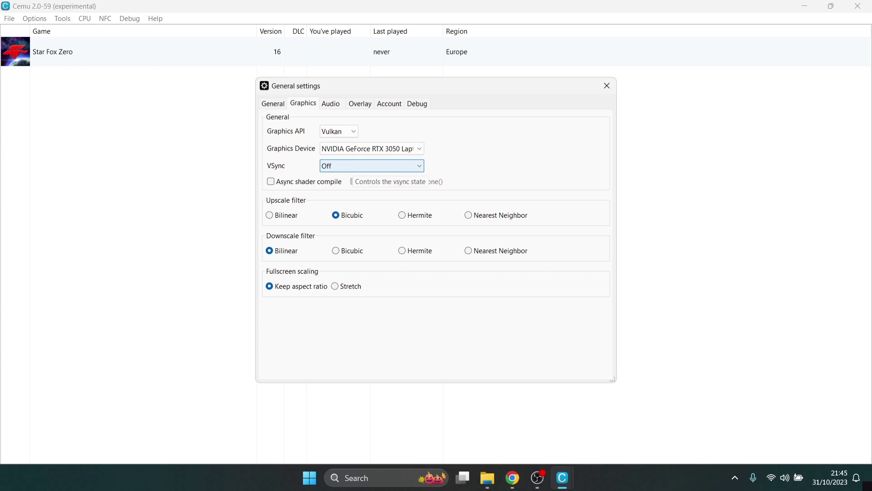
left_click(354, 166)
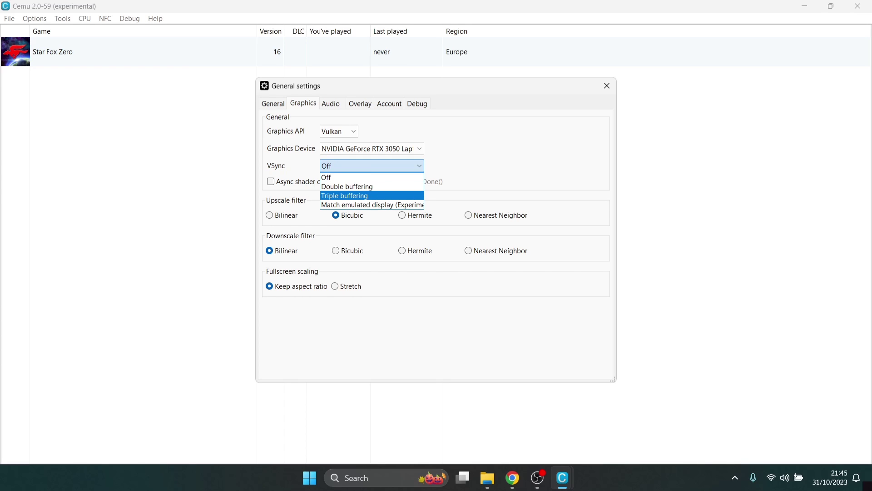
left_click(354, 195)
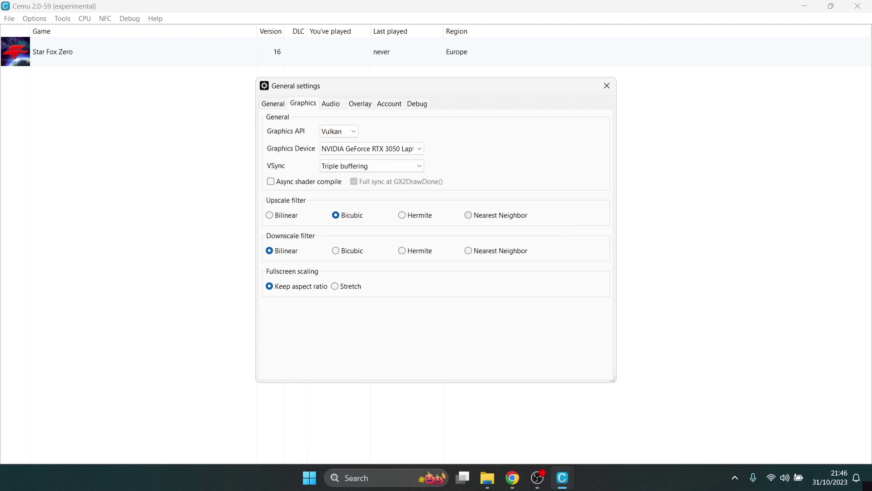
left_click(468, 215)
left_click(273, 104)
left_click(606, 85)
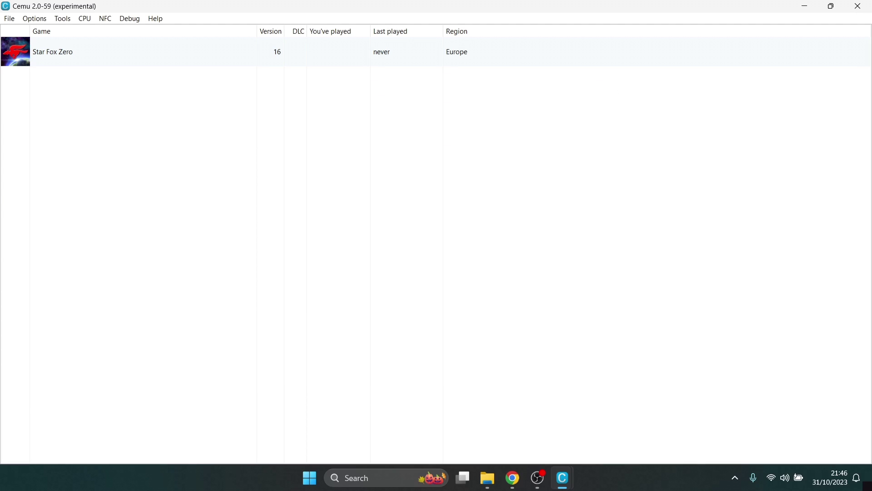
- Bring the separate GamePad View window to the front
mouse_move(562, 477)
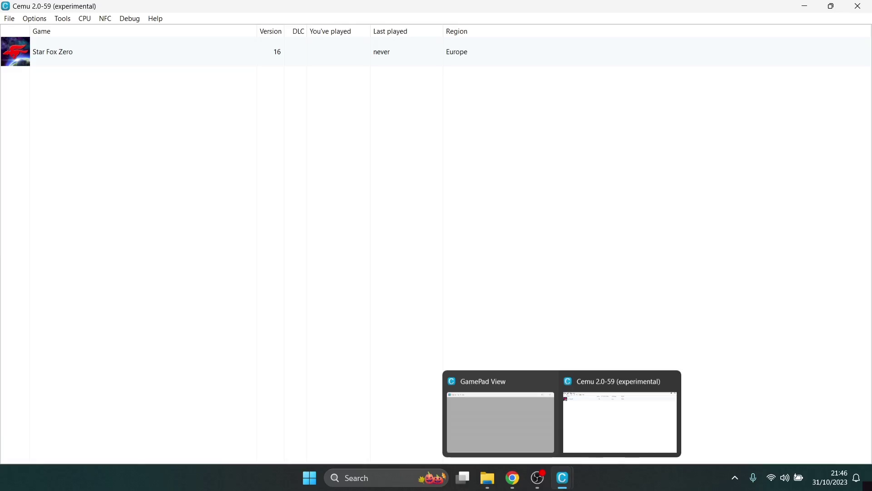
left_click(501, 423)
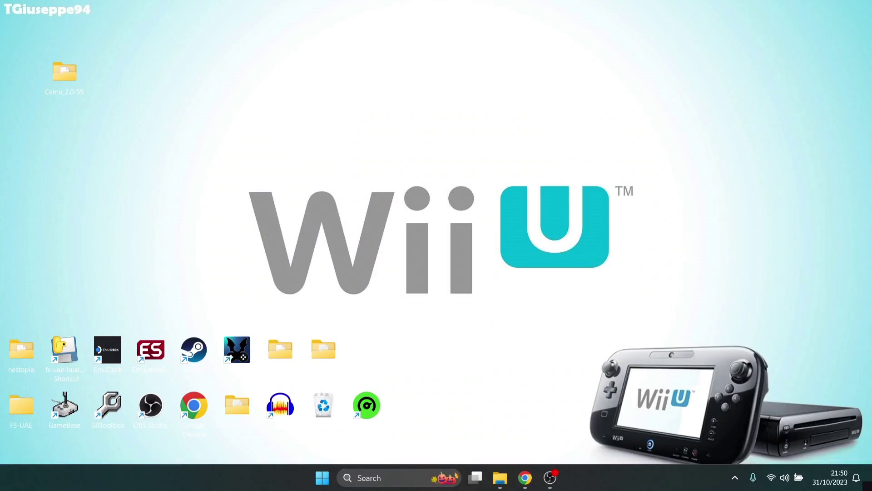
- Open the Cemu_2.0-59 folder on the desktop and launch Cemu.exe
double_click(64, 77)
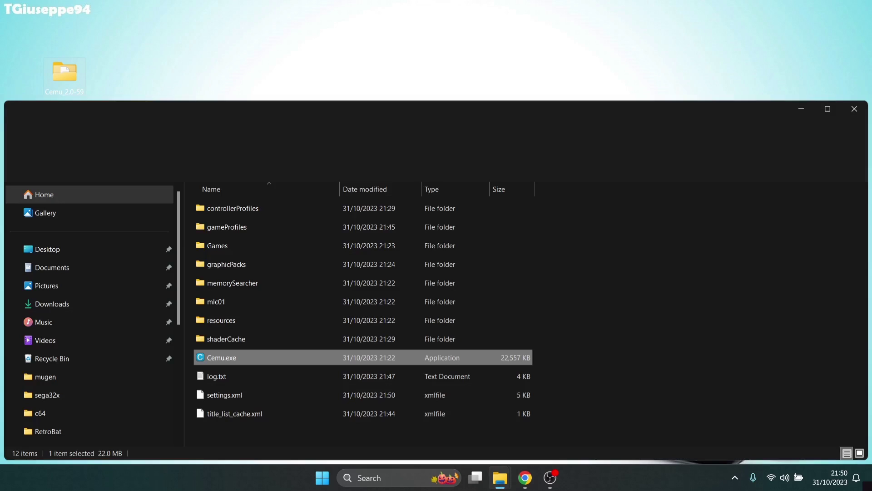
key("Return")
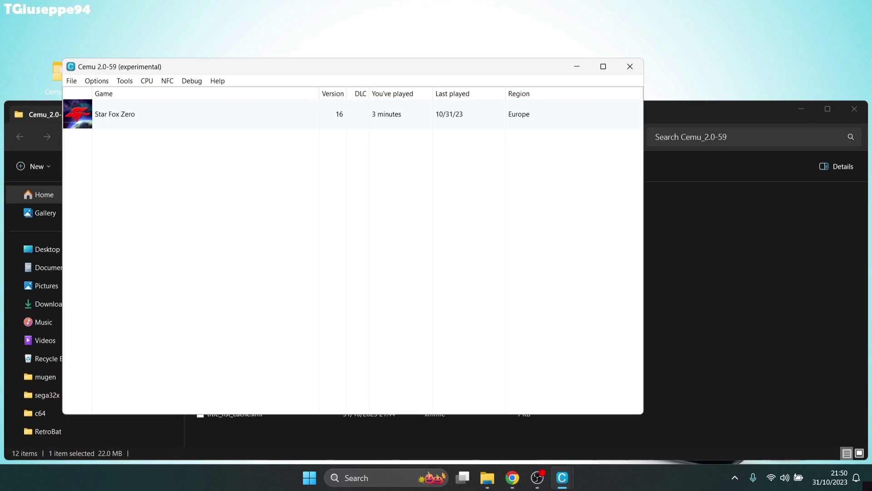